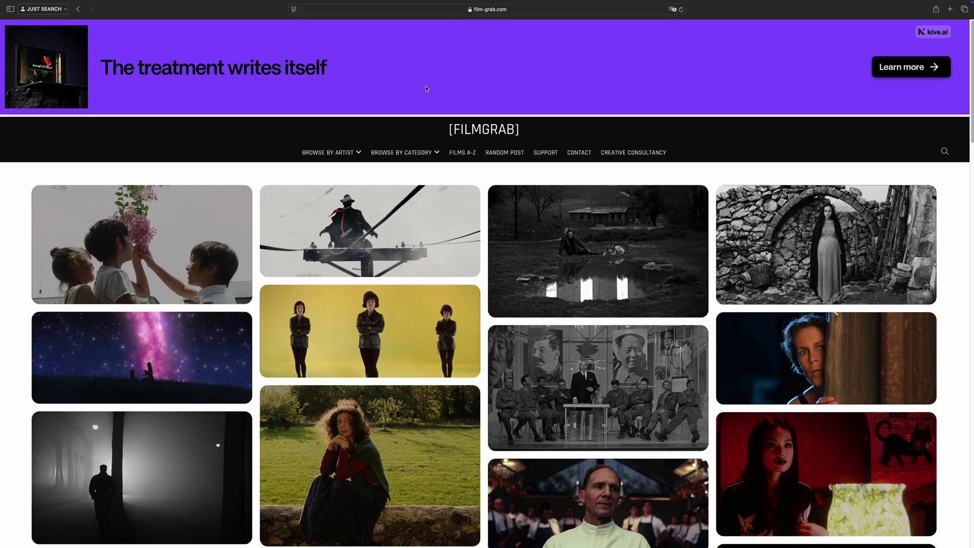
# - Search FilmGrab for Dune and open the Dune: Part 2 film page
pyautogui.scroll(-2, 440, 66)
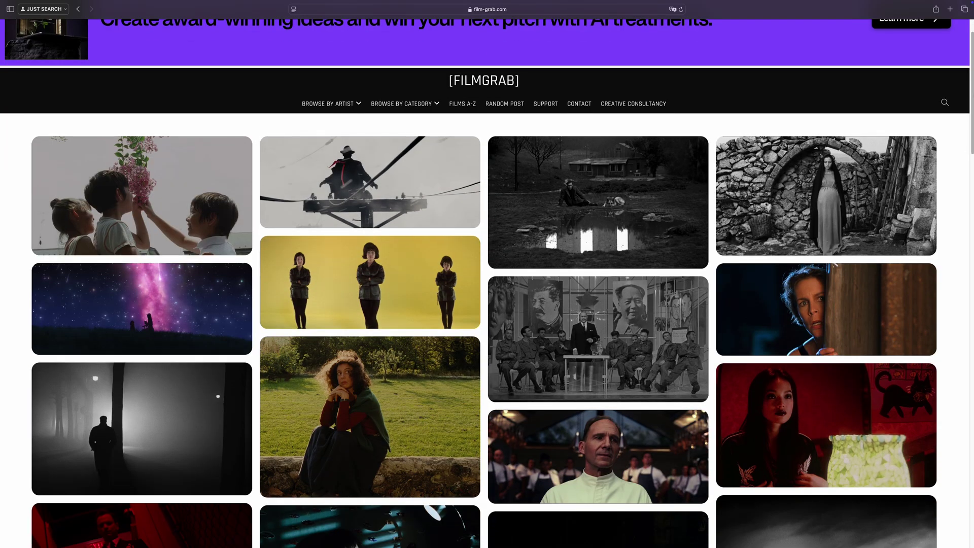
pyautogui.scroll(-6, 969, 129)
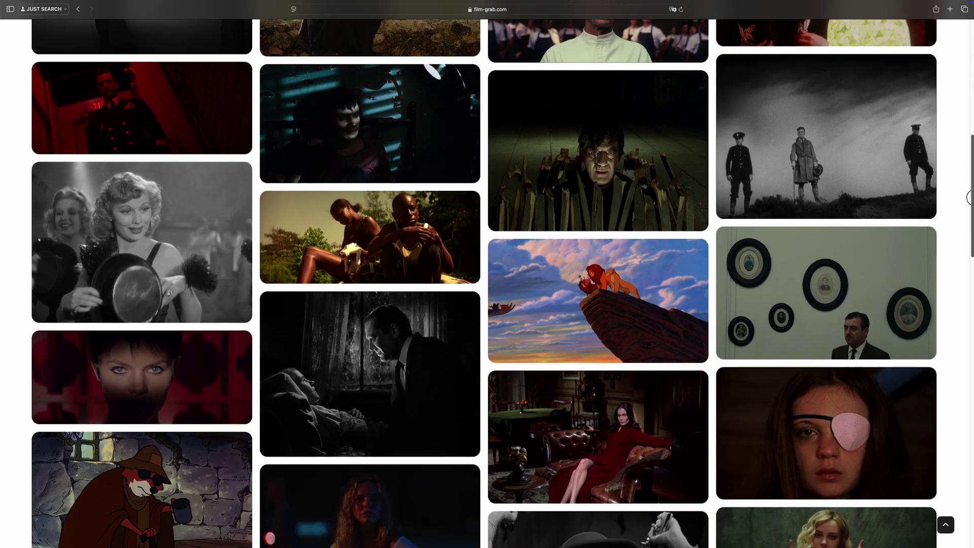
pyautogui.scroll(-4, 969, 204)
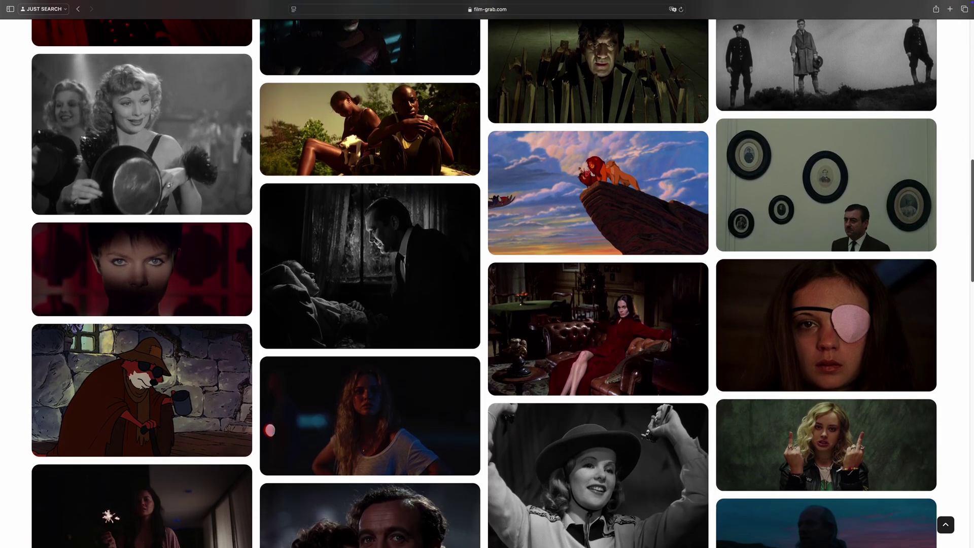
pyautogui.scroll(-6, 969, 167)
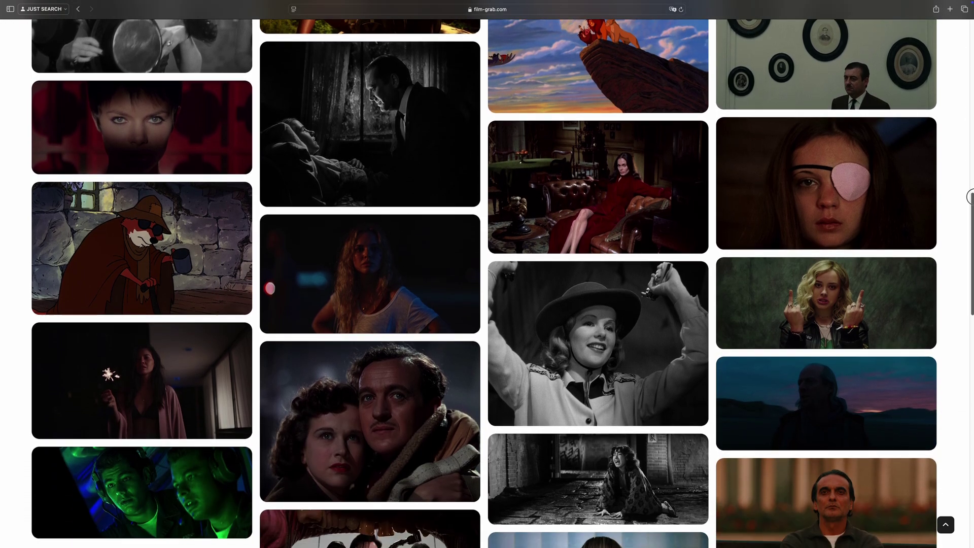
pyautogui.moveTo(969, 196); pyautogui.dragTo(968, 65)
pyautogui.click(939, 60)
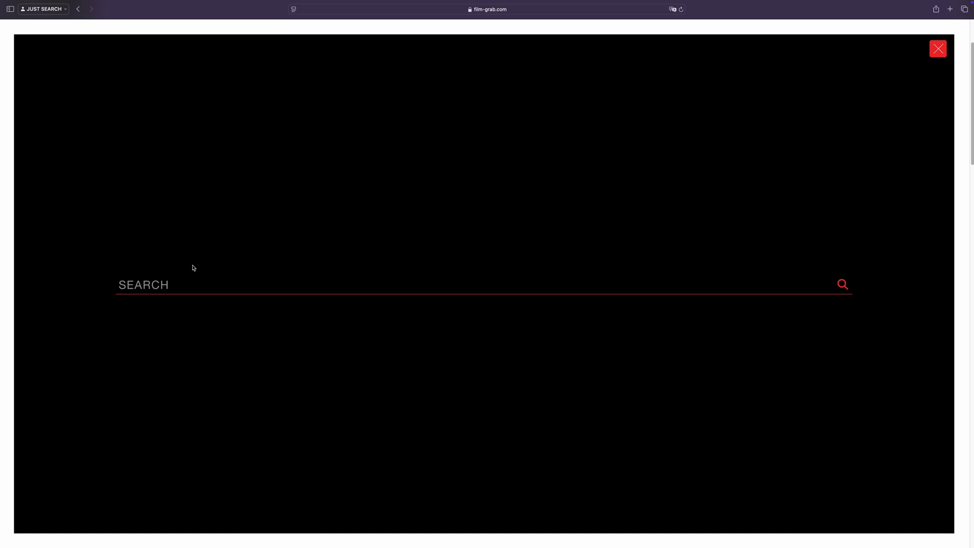
pyautogui.click(185, 287)
pyautogui.write('Dune')
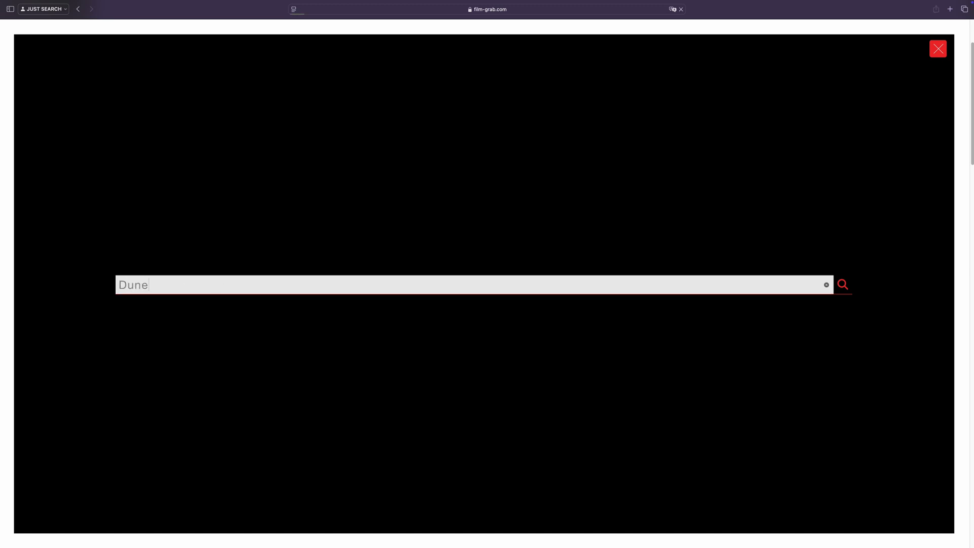
pyautogui.press('Return')
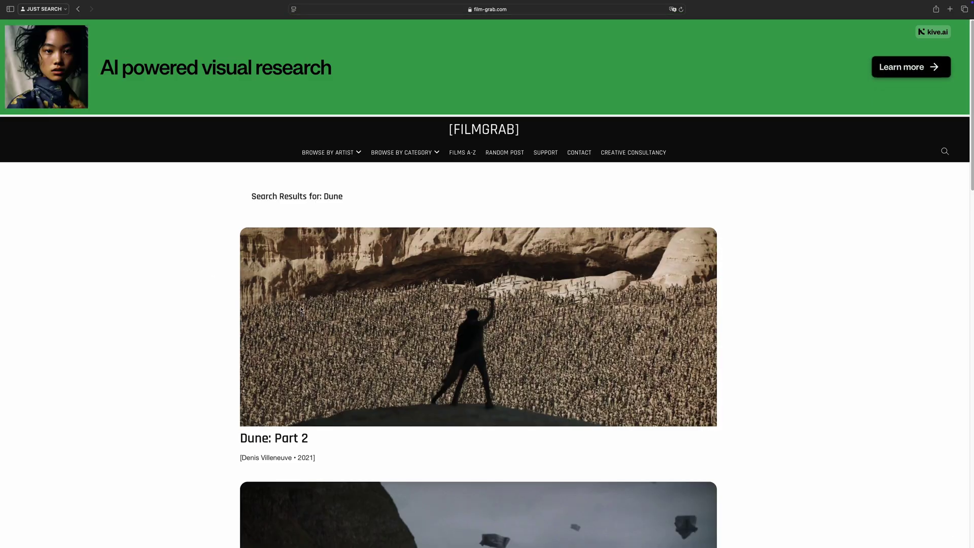
pyautogui.click(273, 441)
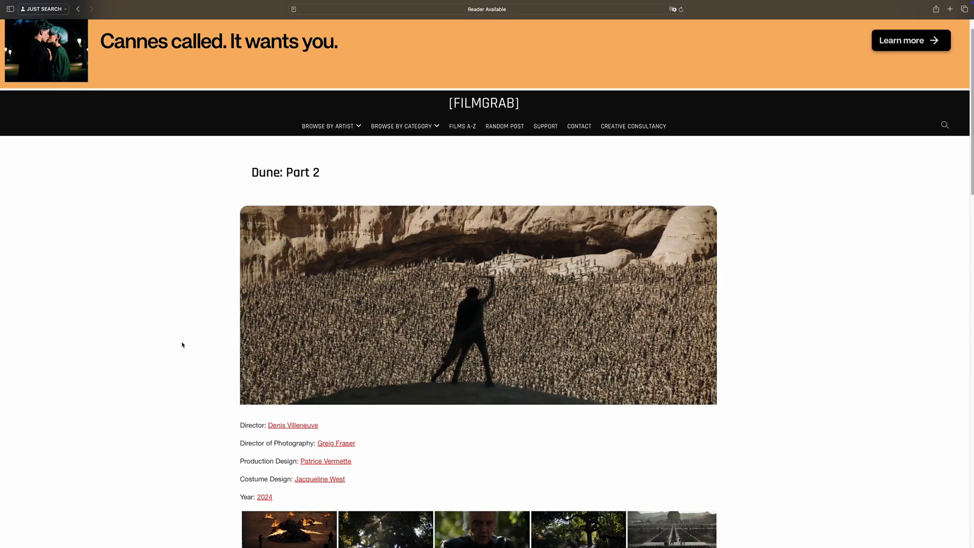
# - Enlarge the orange desert still with the hovering ship and screenshot it
pyautogui.scroll(-5, 181, 343)
pyautogui.scroll(-3, 193, 355)
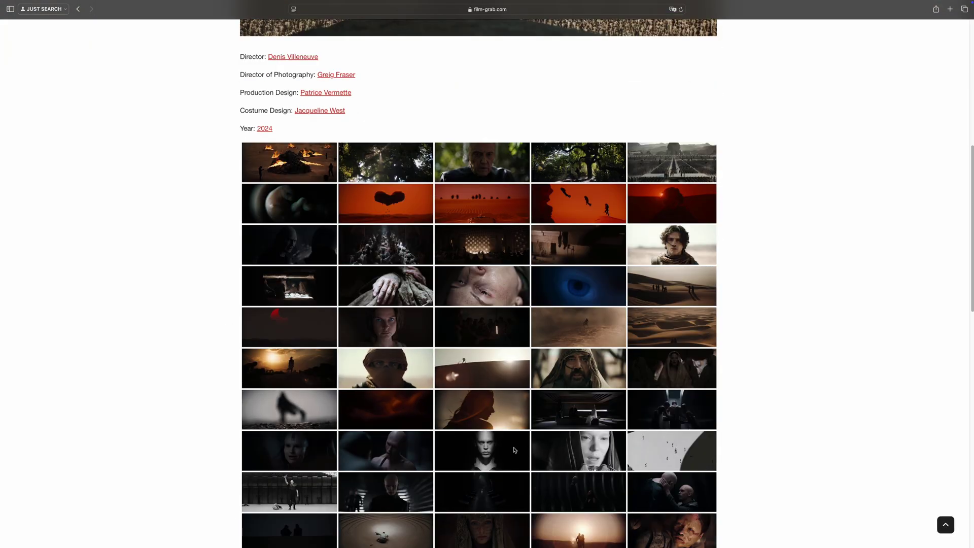
pyautogui.click(478, 451)
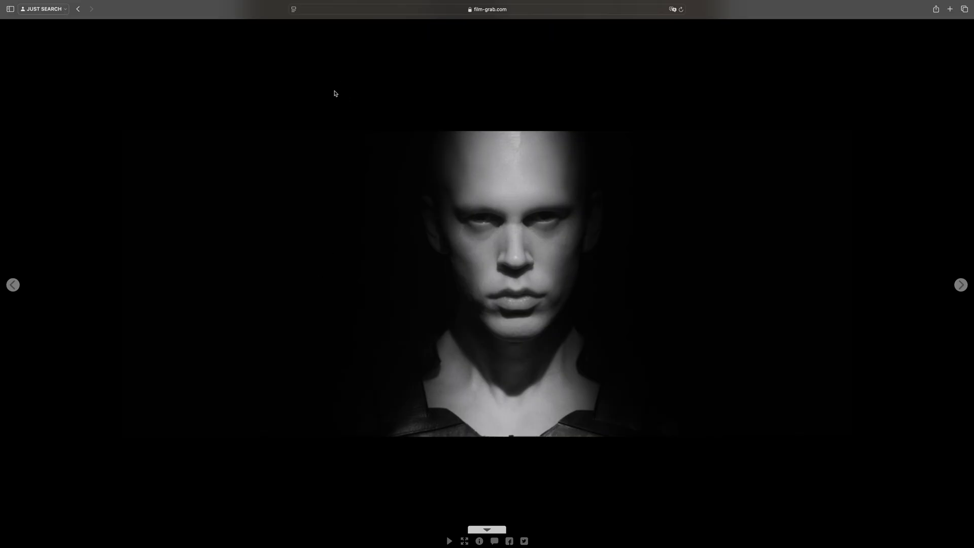
pyautogui.click(80, 9)
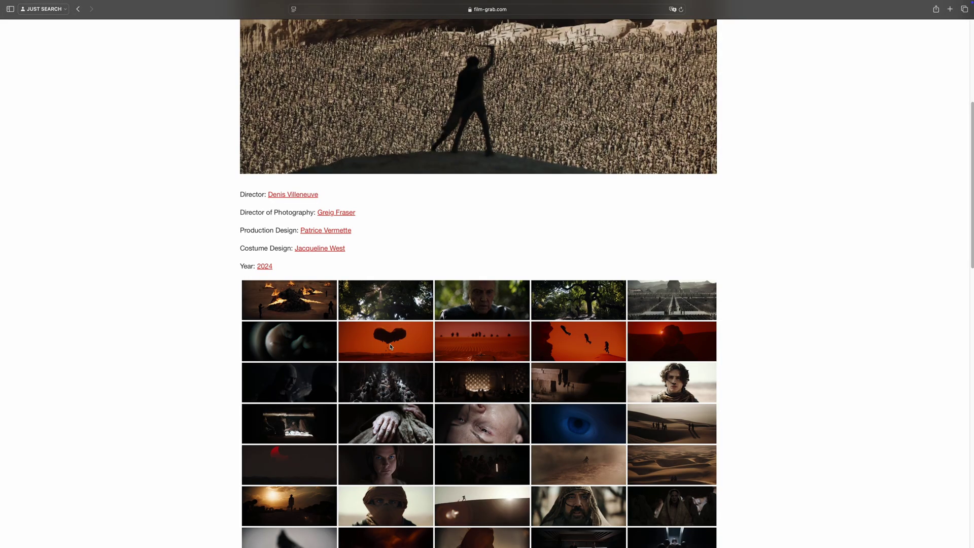
pyautogui.click(386, 336)
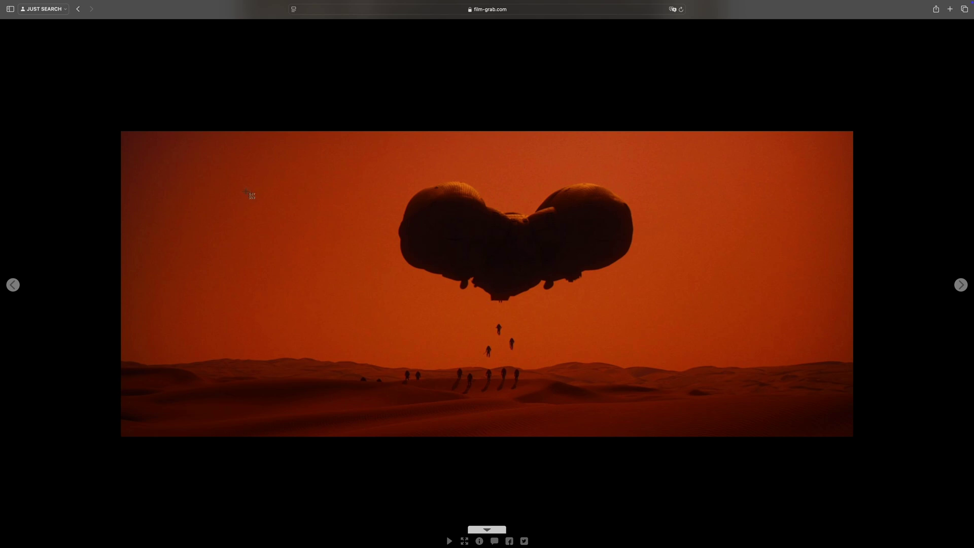
pyautogui.moveTo(120, 131); pyautogui.dragTo(851, 436)
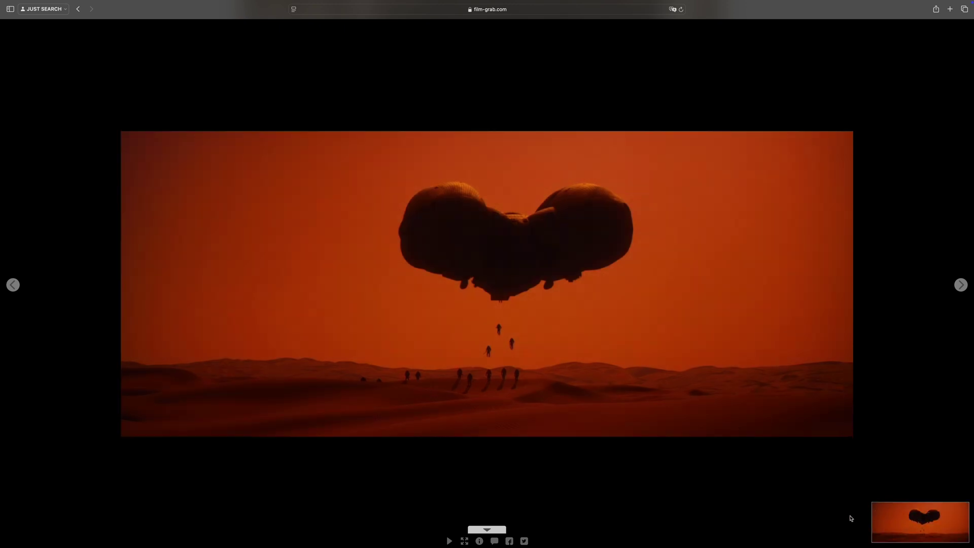
# - Review the Dune screenshot and open the Joker (2019) film page
pyautogui.click(894, 519)
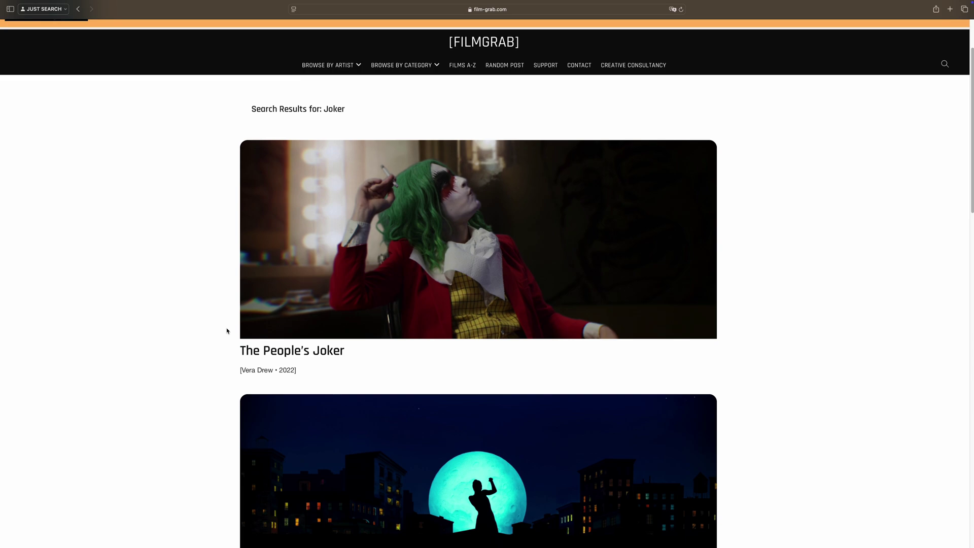
pyautogui.scroll(-5, 227, 331)
pyautogui.scroll(-12, 227, 331)
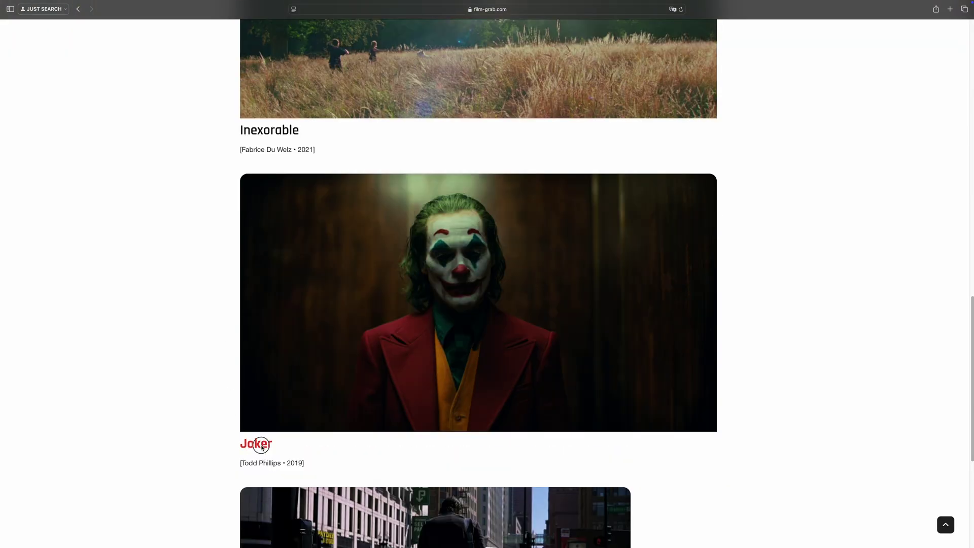
pyautogui.click(261, 447)
# - Screenshot the Joker subway and aerial city stills, then return to the Joker results
pyautogui.scroll(-9, 276, 364)
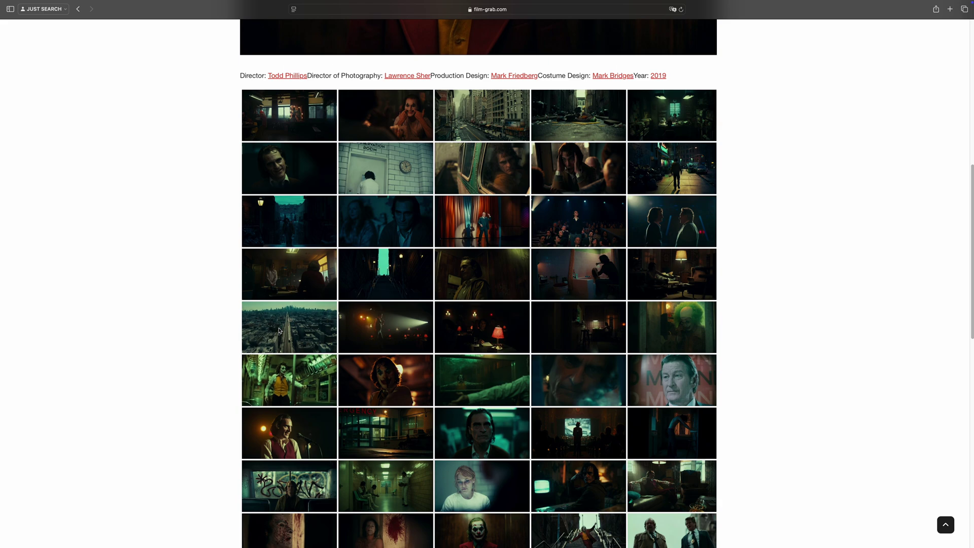
pyautogui.click(276, 365)
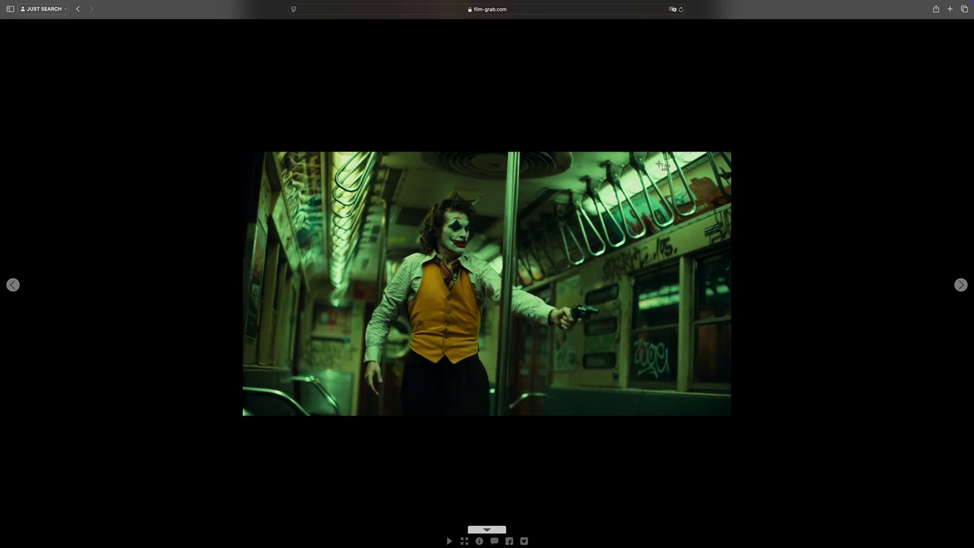
pyautogui.moveTo(731, 152); pyautogui.dragTo(254, 409)
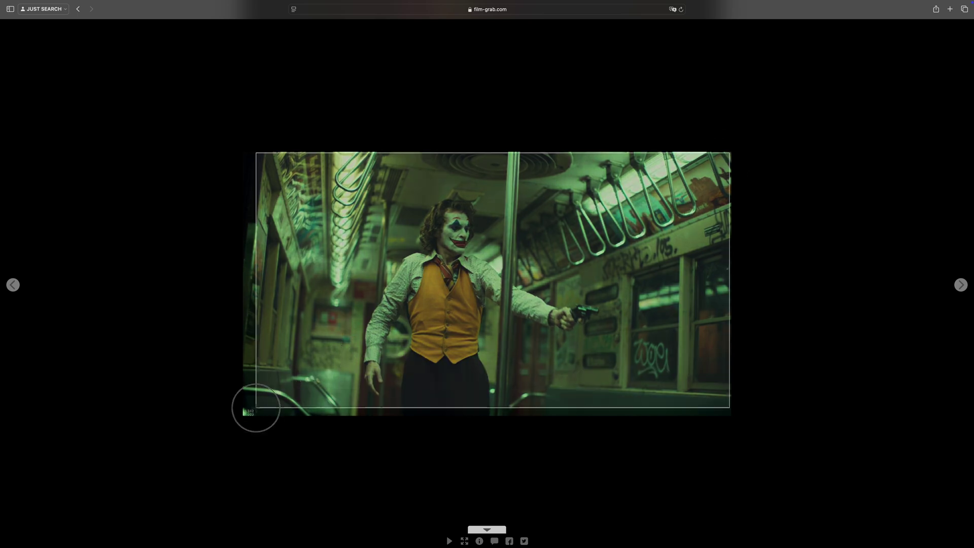
pyautogui.click(492, 248)
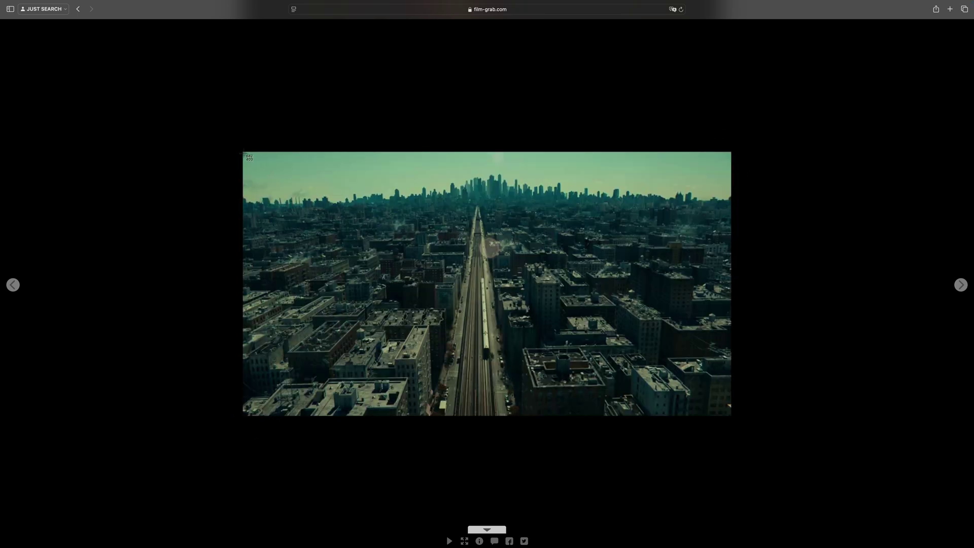
pyautogui.moveTo(243, 152); pyautogui.dragTo(731, 414)
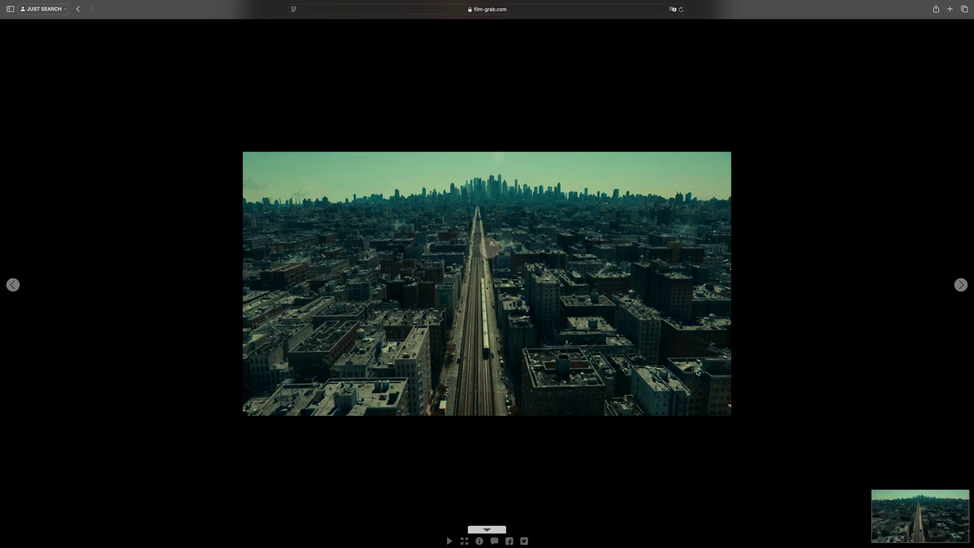
pyautogui.click(79, 9)
pyautogui.scroll(15, 325, 179)
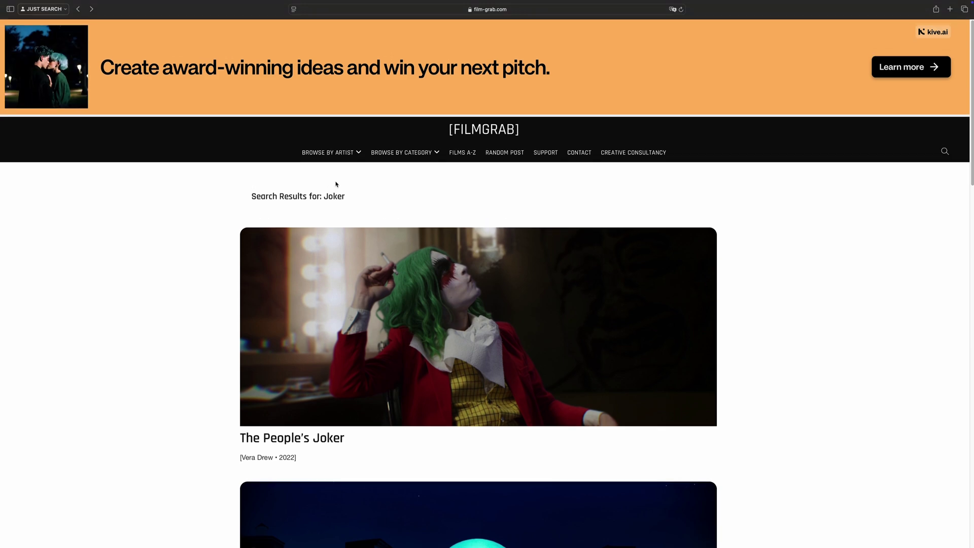
# - Search for Asteroid City, open its film page, then go to Wes Anderson's films
pyautogui.click(948, 155)
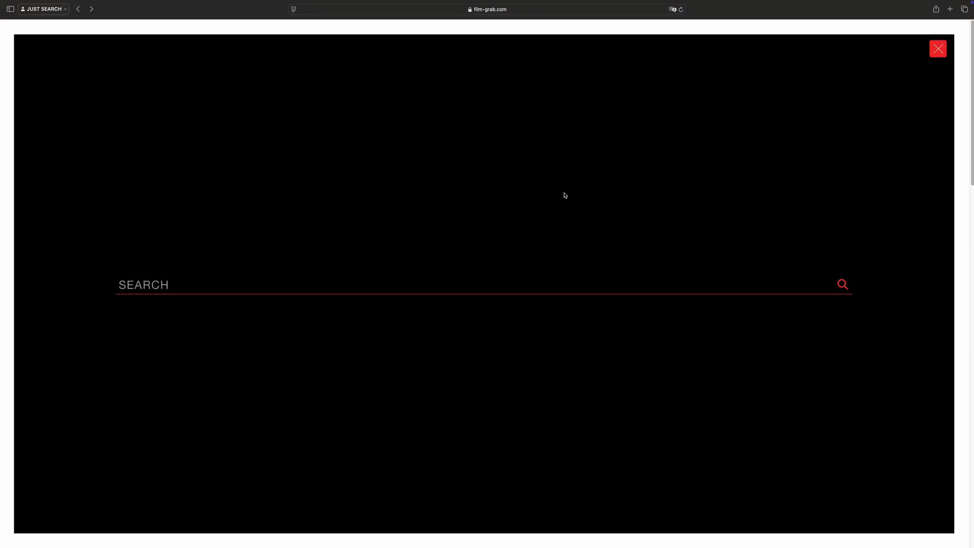
pyautogui.click(161, 290)
pyautogui.write('A')
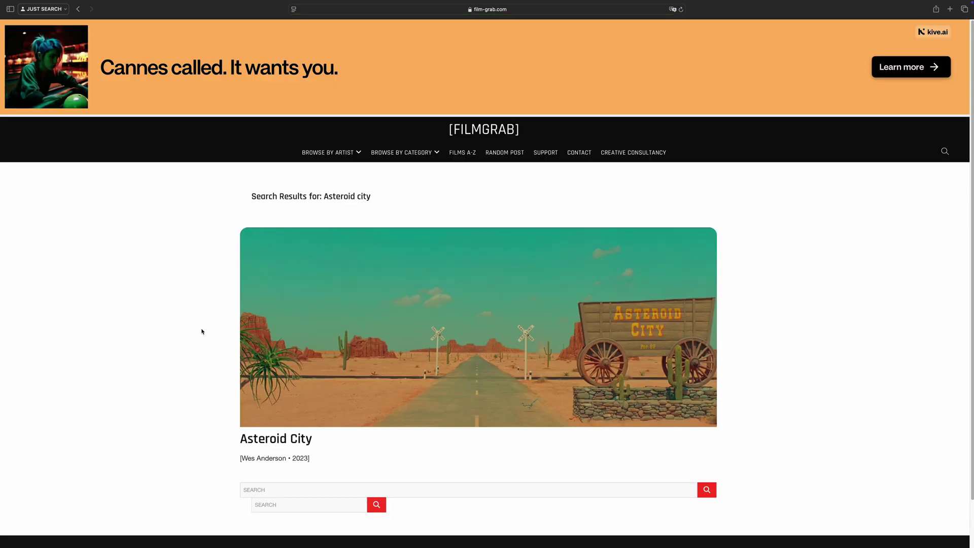
pyautogui.click(276, 439)
pyautogui.scroll(-3, 278, 321)
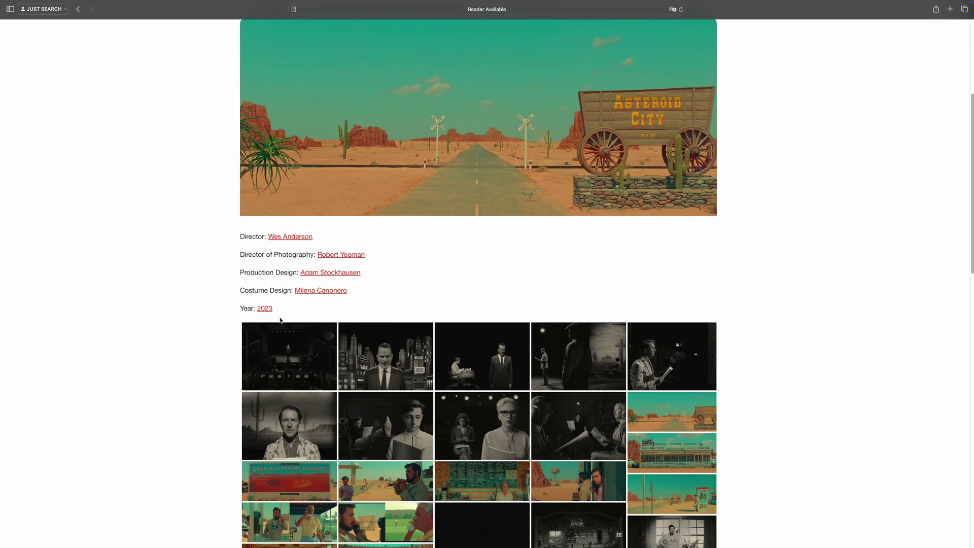
pyautogui.click(277, 238)
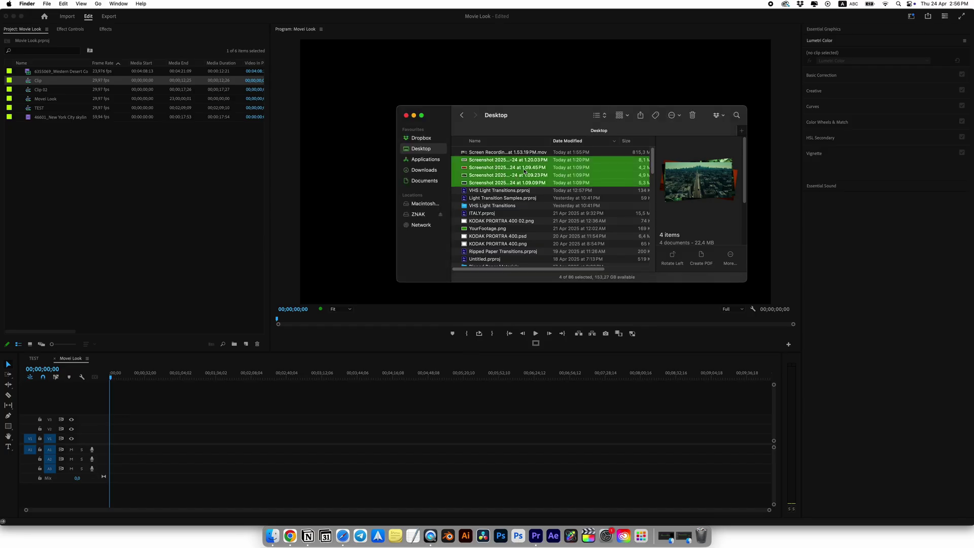
# - Import the four screenshots and place the cowboy Clip on the V1 track
pyautogui.moveTo(524, 171); pyautogui.dragTo(164, 192)
pyautogui.click(107, 181)
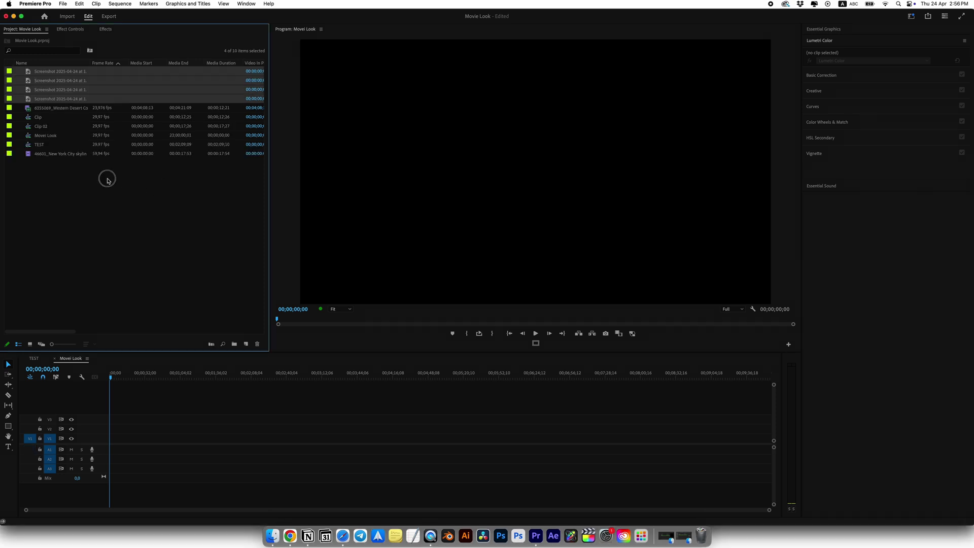
pyautogui.click(30, 344)
pyautogui.click(87, 252)
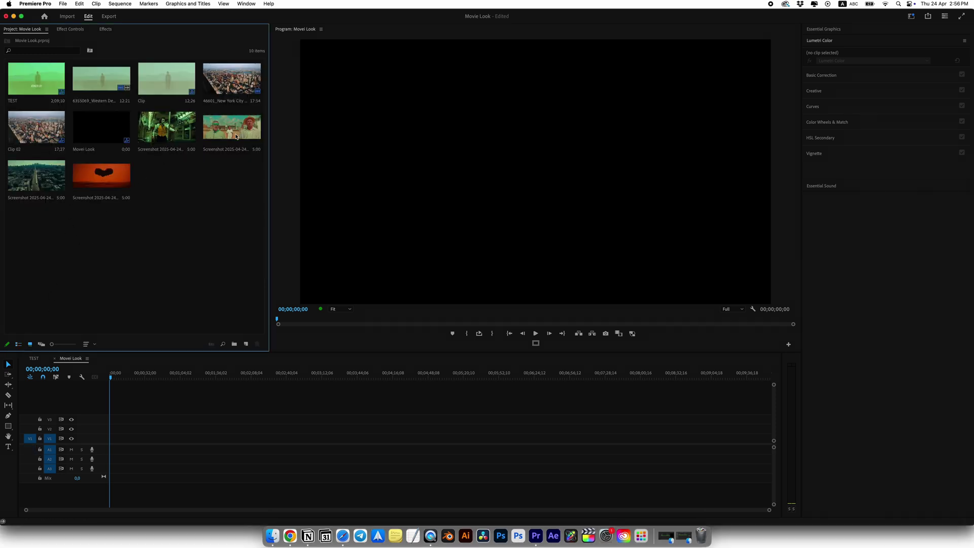
pyautogui.moveTo(167, 78); pyautogui.dragTo(180, 446)
pyautogui.moveTo(140, 378); pyautogui.dragTo(147, 378)
# - Place the Joker subway screenshot on V1 at the sequence start
pyautogui.click(31, 30)
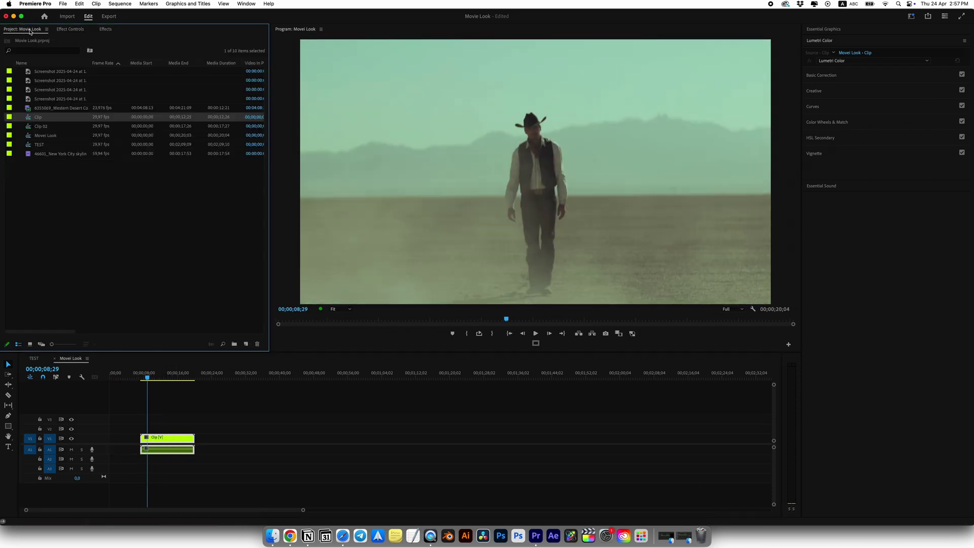
pyautogui.click(41, 74)
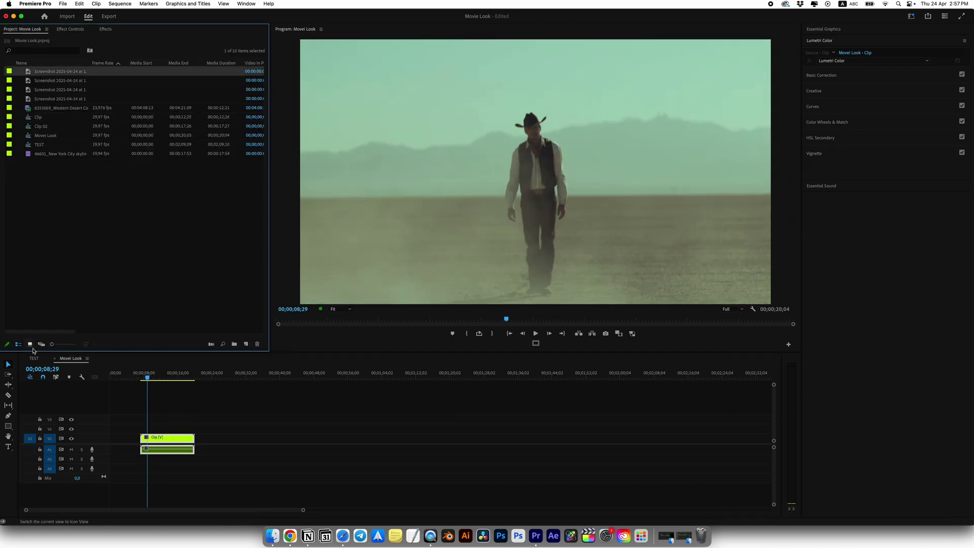
pyautogui.click(30, 344)
pyautogui.moveTo(166, 129); pyautogui.dragTo(145, 441)
pyautogui.click(118, 377)
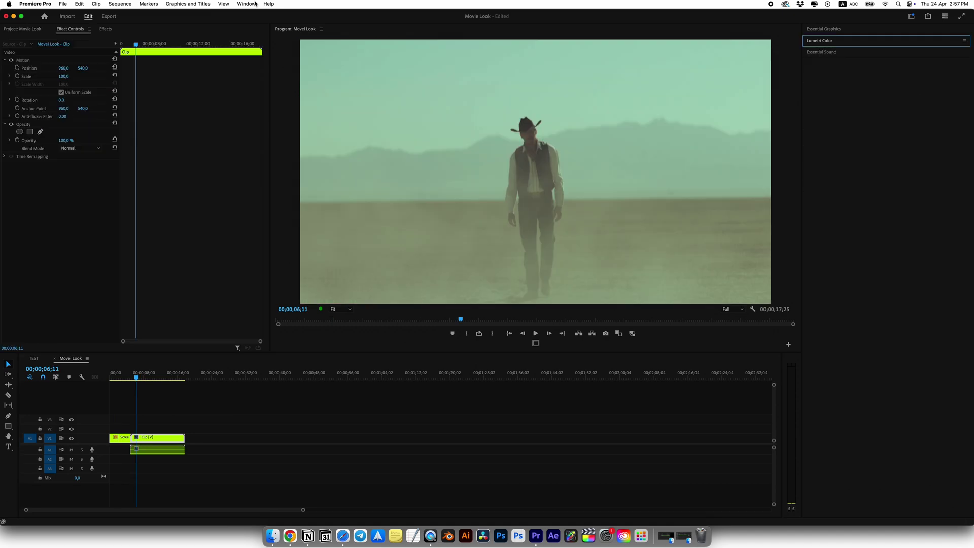
# - In Lumetri Color, compare the Joker still and cowboy clip in an enlarged preview, then apply the match
pyautogui.click(247, 4)
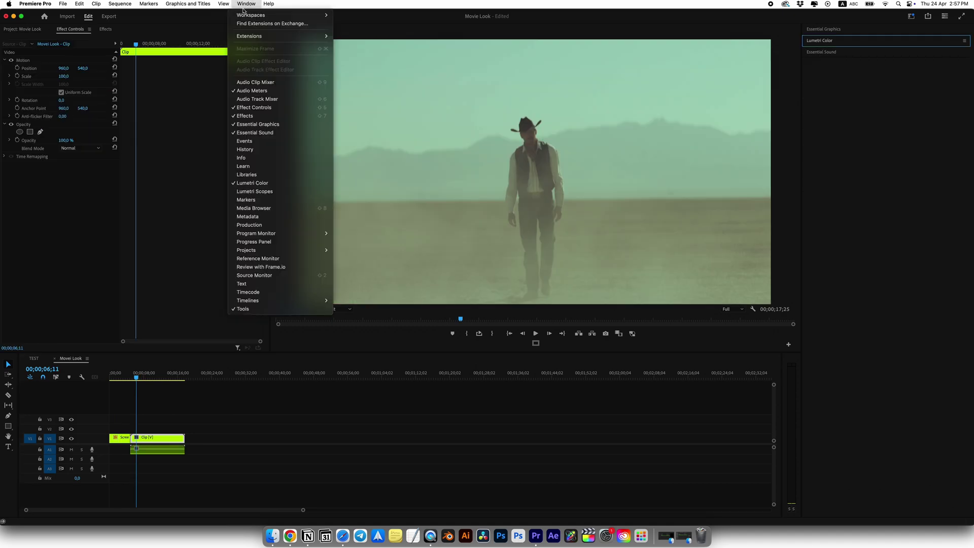
pyautogui.click(242, 183)
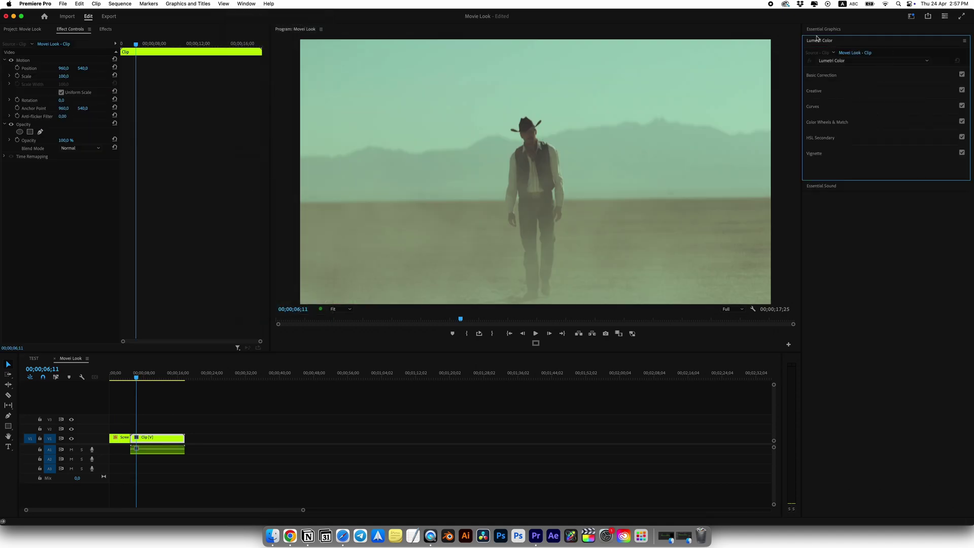
pyautogui.click(820, 123)
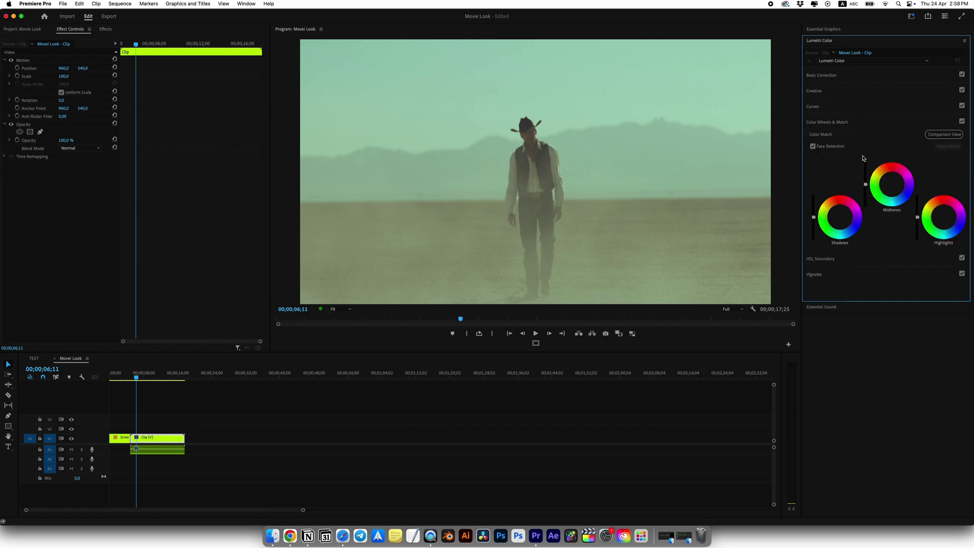
pyautogui.click(942, 135)
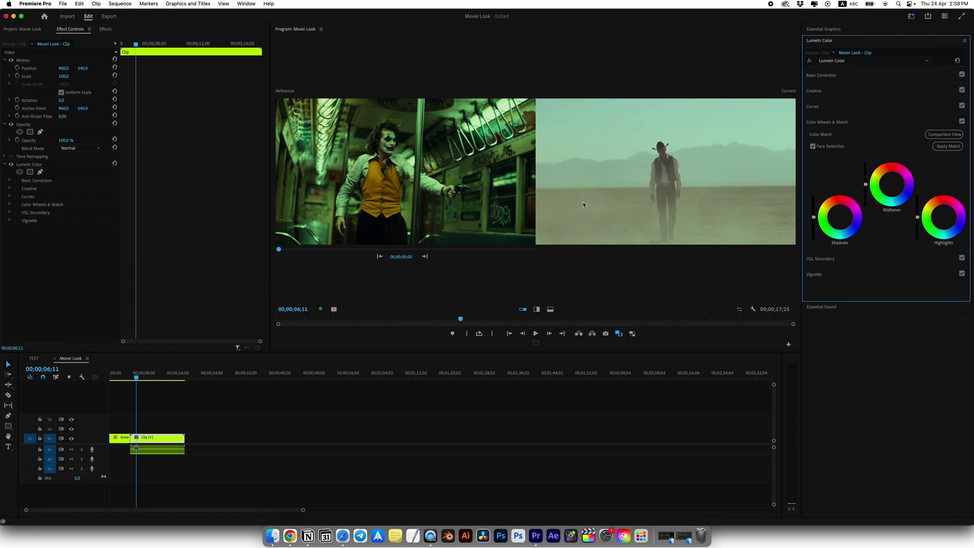
pyautogui.moveTo(265, 178); pyautogui.dragTo(188, 176)
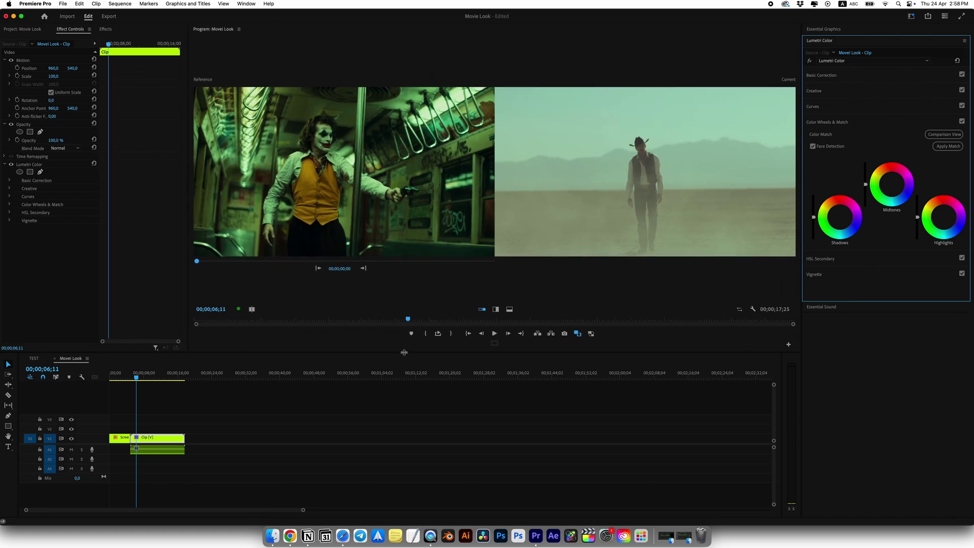
pyautogui.moveTo(406, 352); pyautogui.dragTo(407, 415)
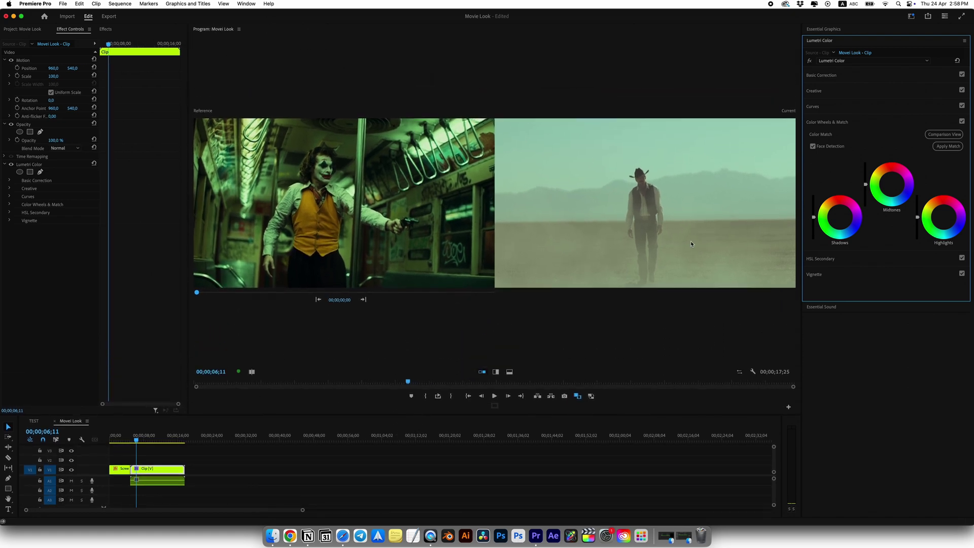
pyautogui.click(941, 148)
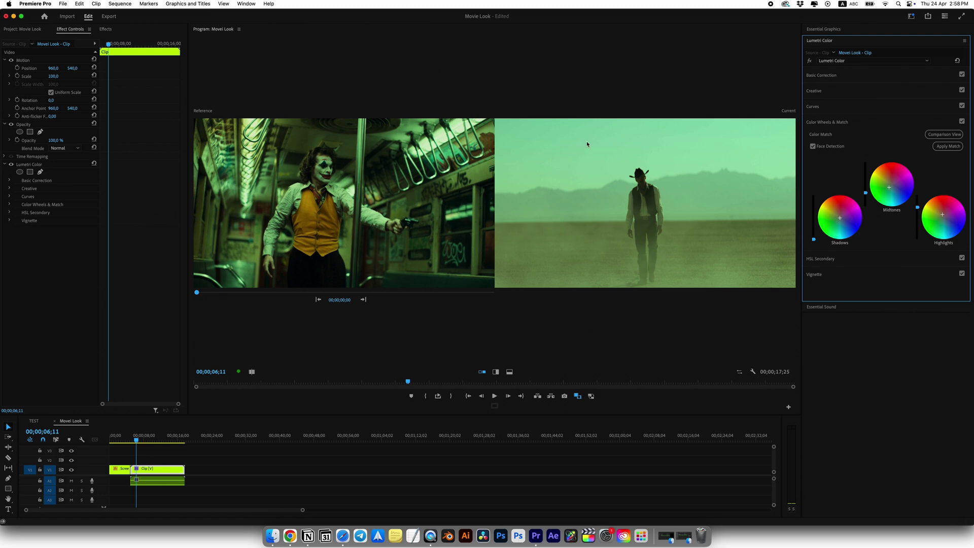
# - In Basic Correction set Tint −5, Saturation 150, Contrast −35.5, Highlights −19.1, Whites −6.4
pyautogui.click(820, 75)
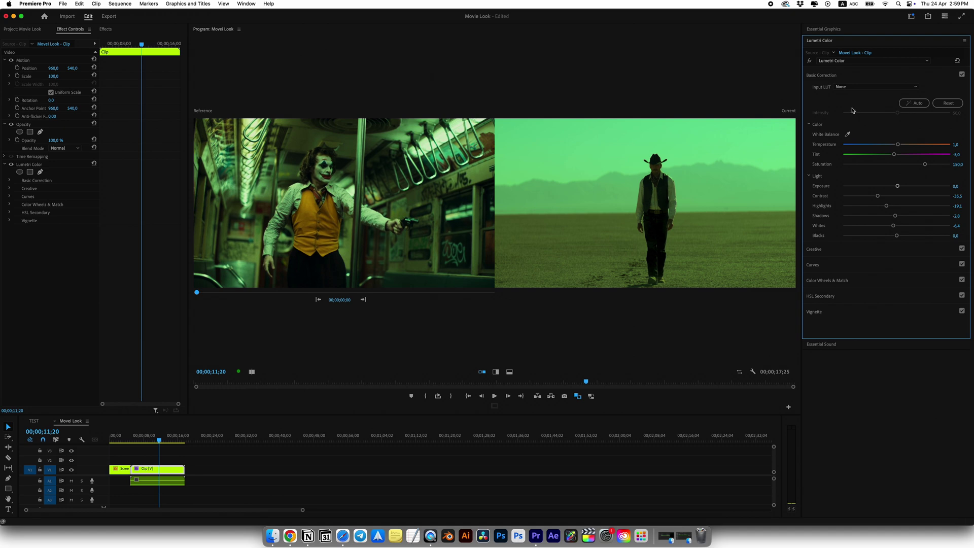
# - Shape the RGB curve into a gentle S by lowering shadows and adding a highlight point
pyautogui.click(828, 76)
pyautogui.click(821, 106)
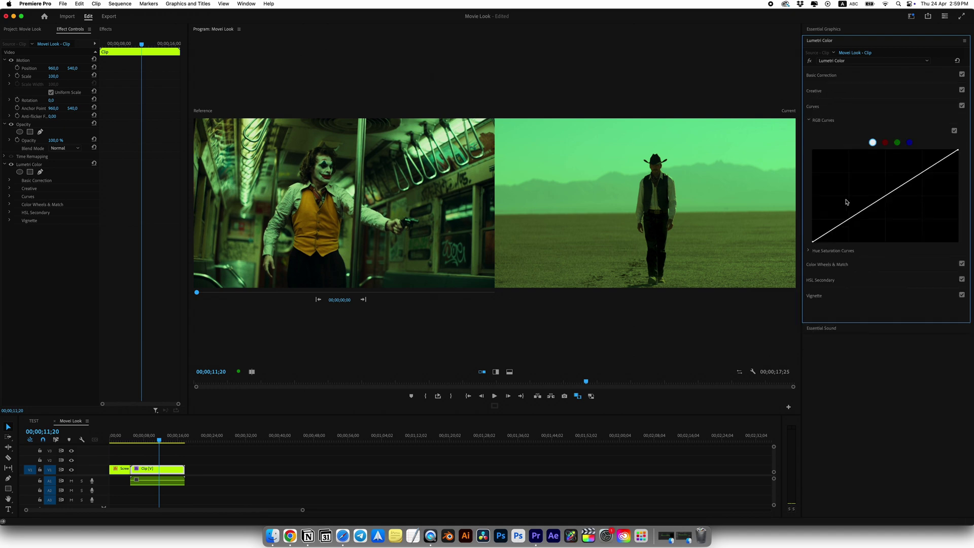
pyautogui.moveTo(829, 232); pyautogui.dragTo(830, 234)
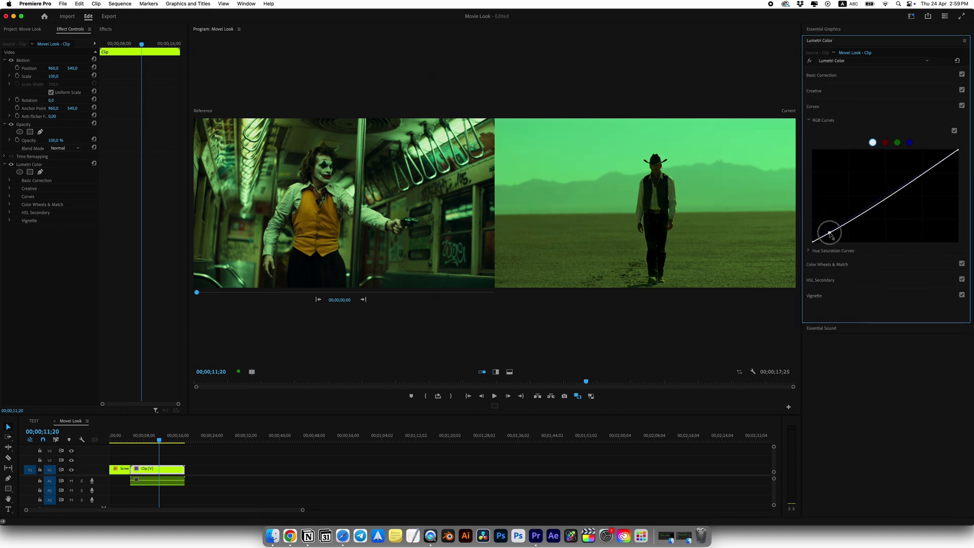
pyautogui.click(932, 167)
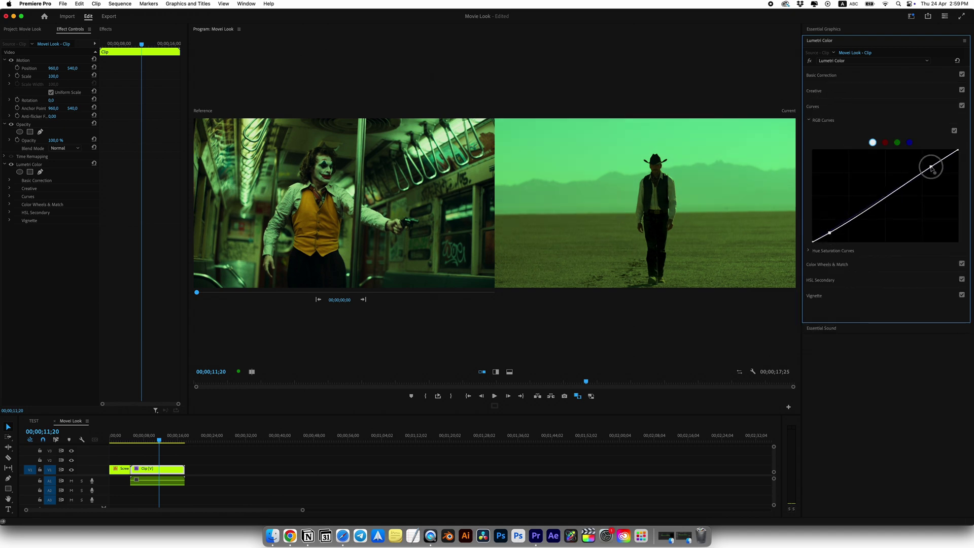
pyautogui.moveTo(829, 233); pyautogui.dragTo(831, 233)
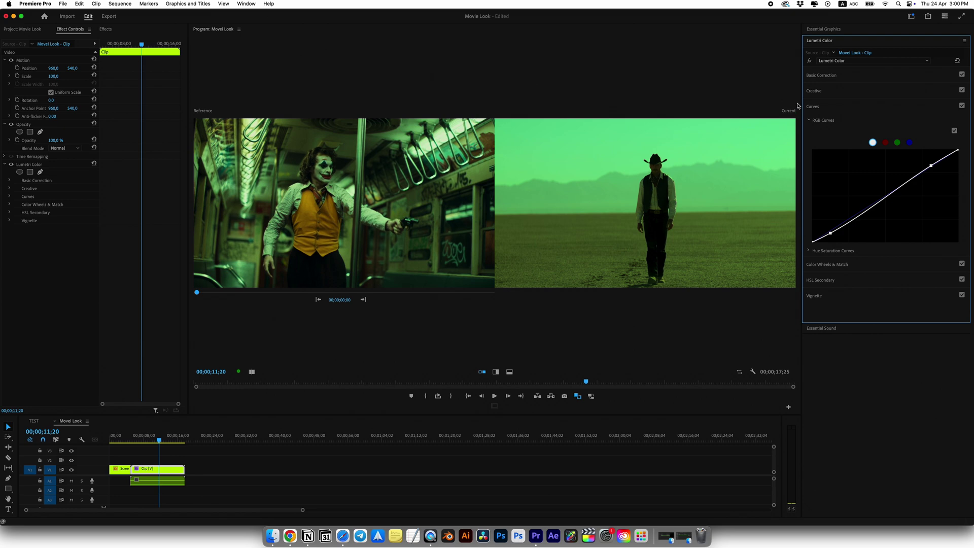
# - Toggle the Lumetri Color effect off and on to compare the green grade with the original
pyautogui.click(809, 76)
pyautogui.click(10, 164)
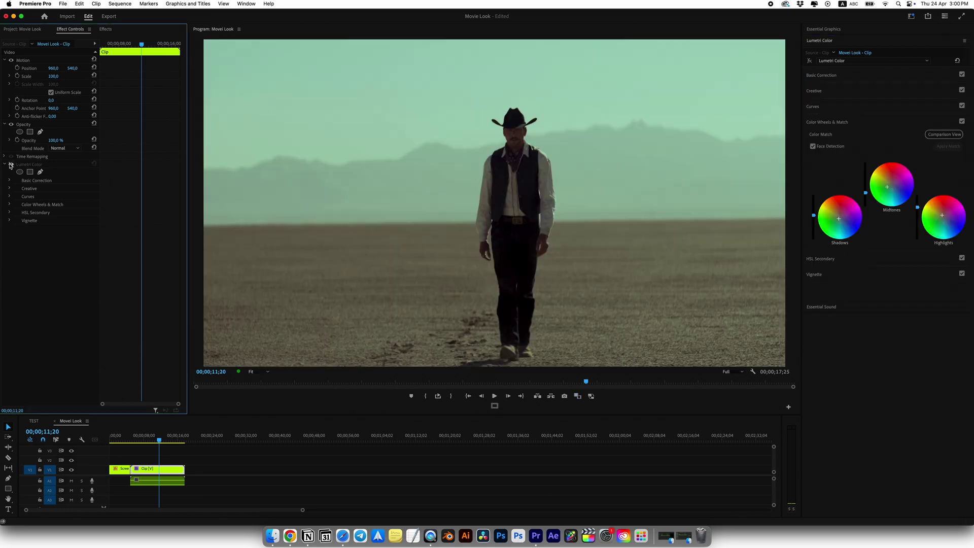
pyautogui.click(11, 164)
pyautogui.moveTo(130, 439)
pyautogui.mouseDown()
pyautogui.moveTo(119, 439)
pyautogui.moveTo(145, 439)
pyautogui.mouseUp()
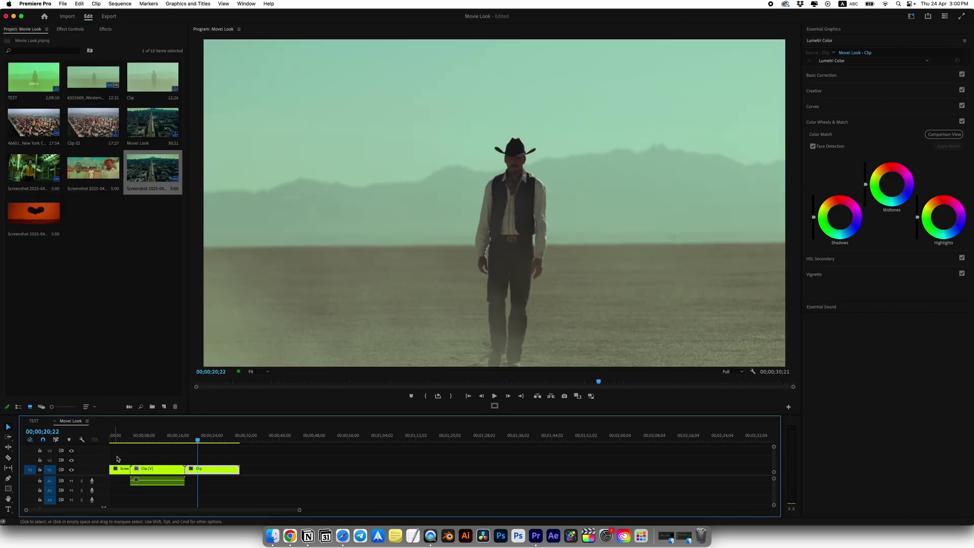
# - Show the aerial city still as reference beside the ungraded cowboy clip in Comparison View
pyautogui.click(118, 435)
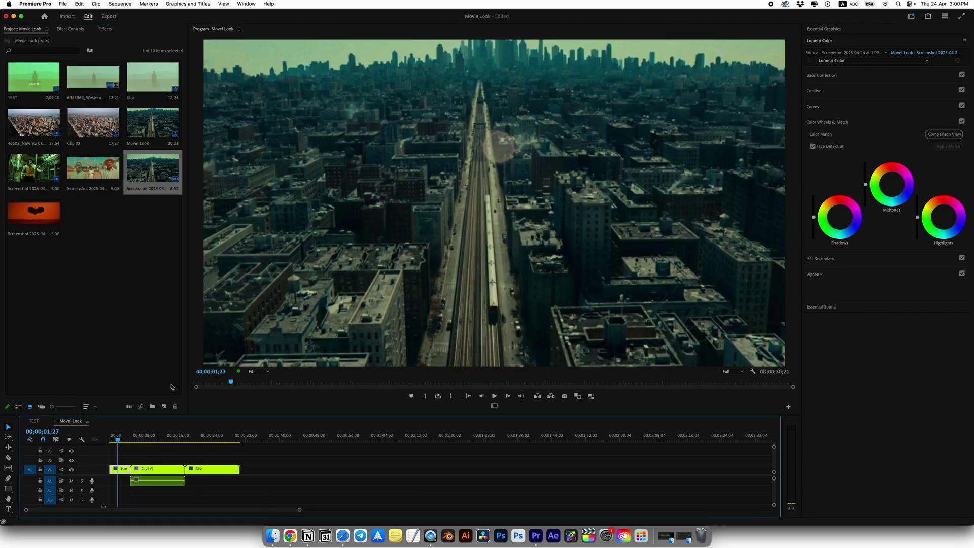
pyautogui.moveTo(175, 439); pyautogui.dragTo(193, 440)
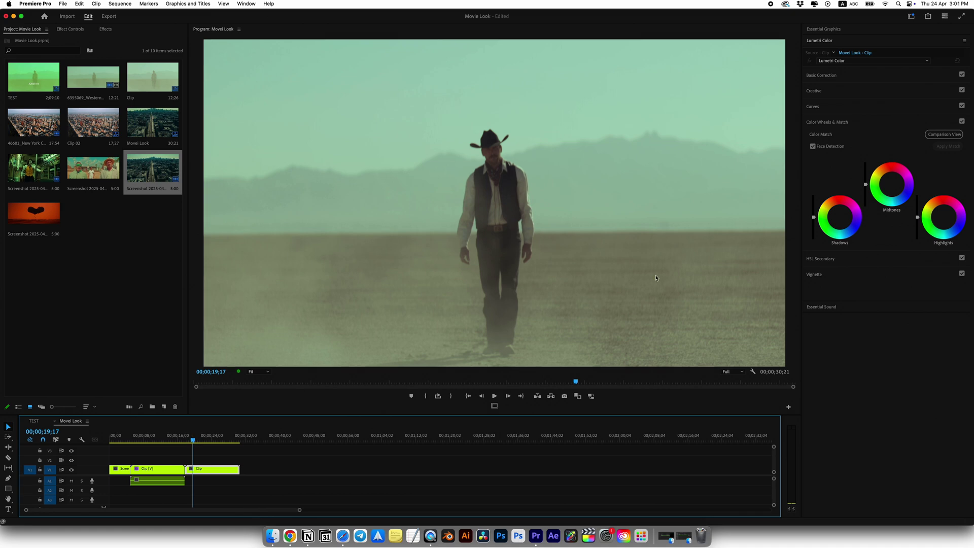
pyautogui.click(826, 122)
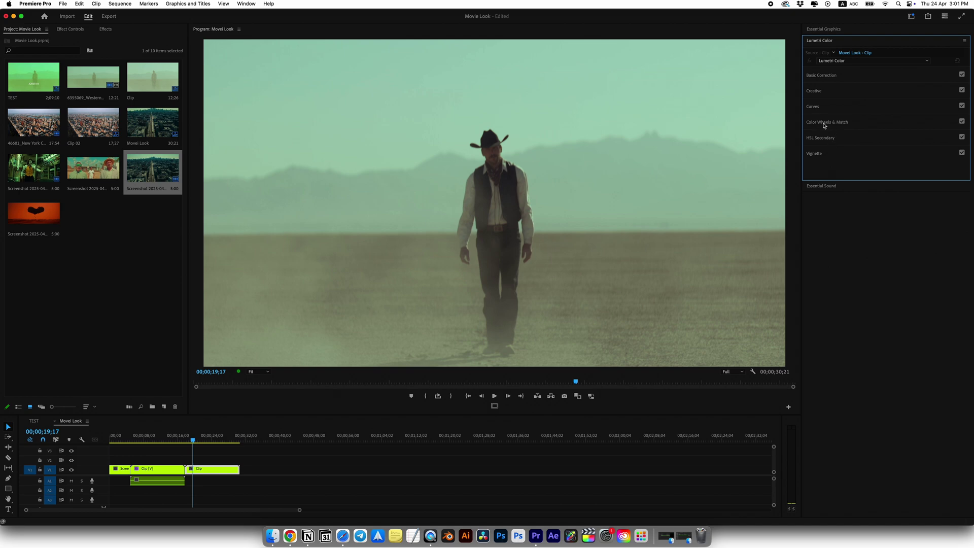
pyautogui.click(825, 123)
pyautogui.click(940, 135)
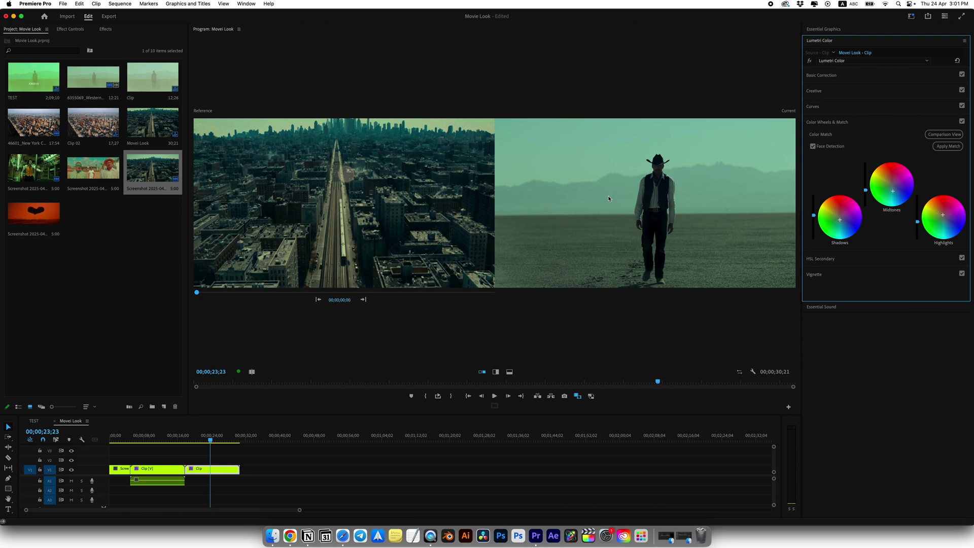
# - Set Temperature −3.5, Saturation 119.9, Contrast −18.4, Shadows −7.8 and Whites −30.5 in Basic Correction
pyautogui.click(822, 121)
pyautogui.click(817, 74)
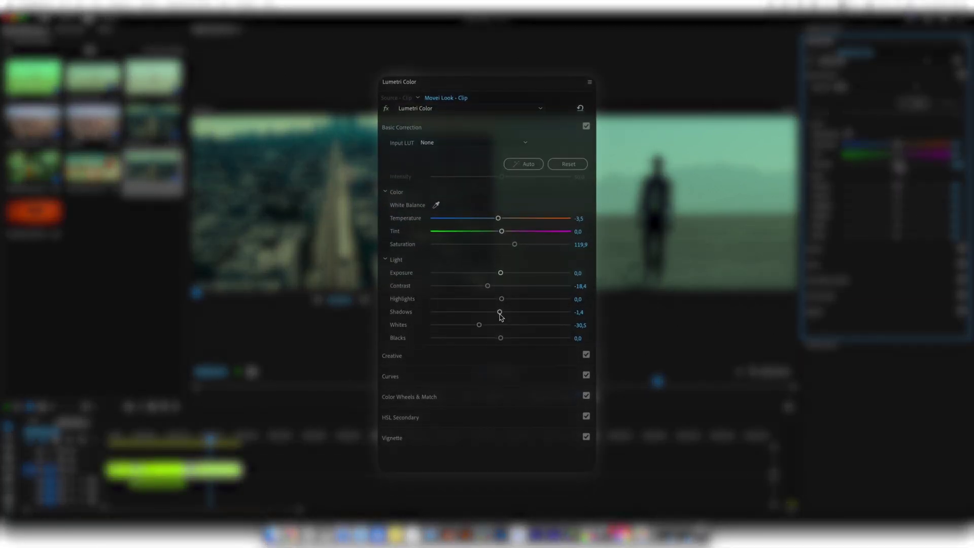
pyautogui.moveTo(897, 215); pyautogui.dragTo(900, 215)
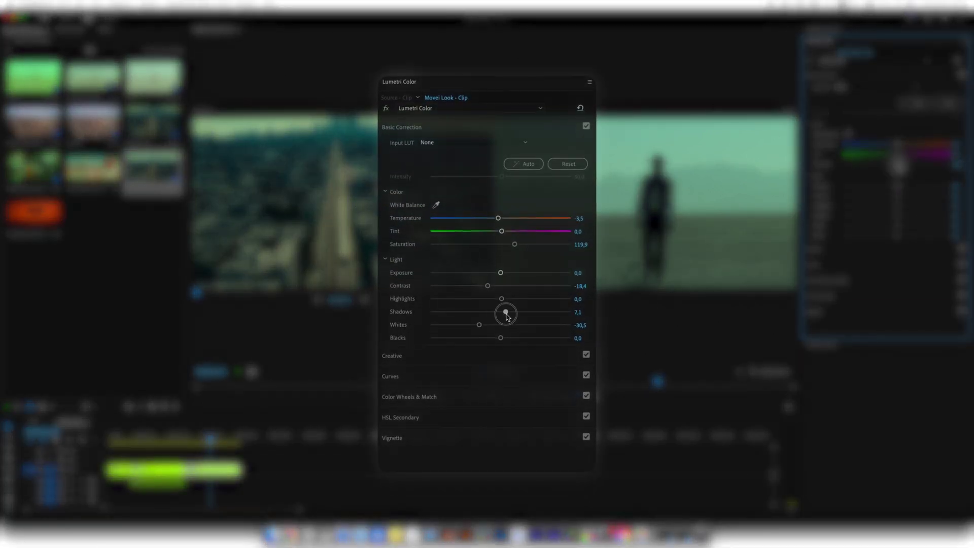
pyautogui.moveTo(505, 315); pyautogui.dragTo(495, 315)
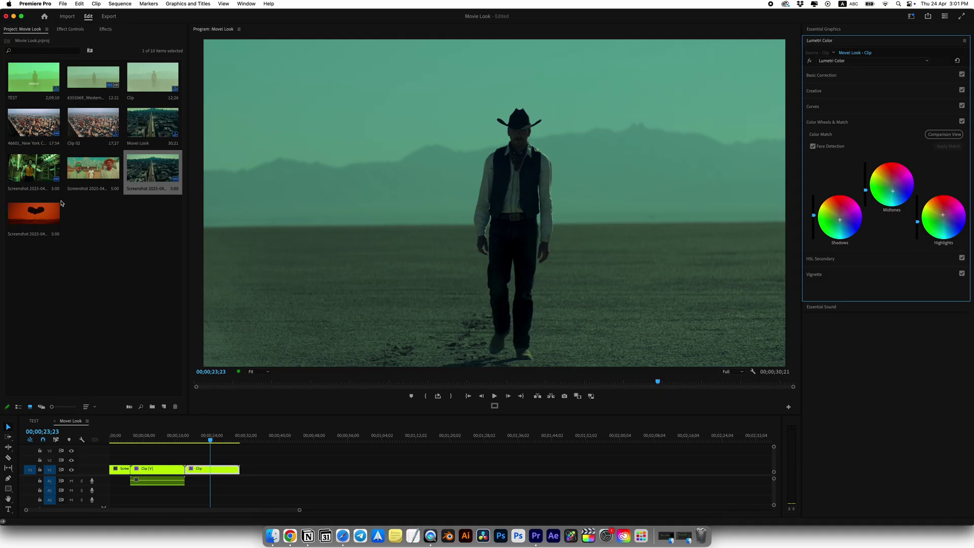
pyautogui.click(69, 28)
# - Toggle the Lumetri grade off and on, then scrub from the city still to the cowboy clip
pyautogui.click(11, 165)
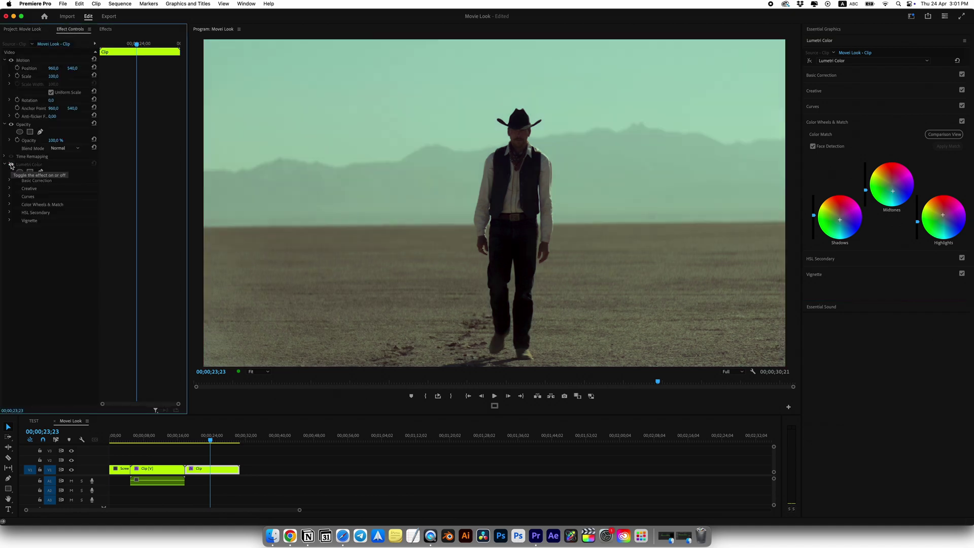
pyautogui.click(12, 165)
pyautogui.click(121, 439)
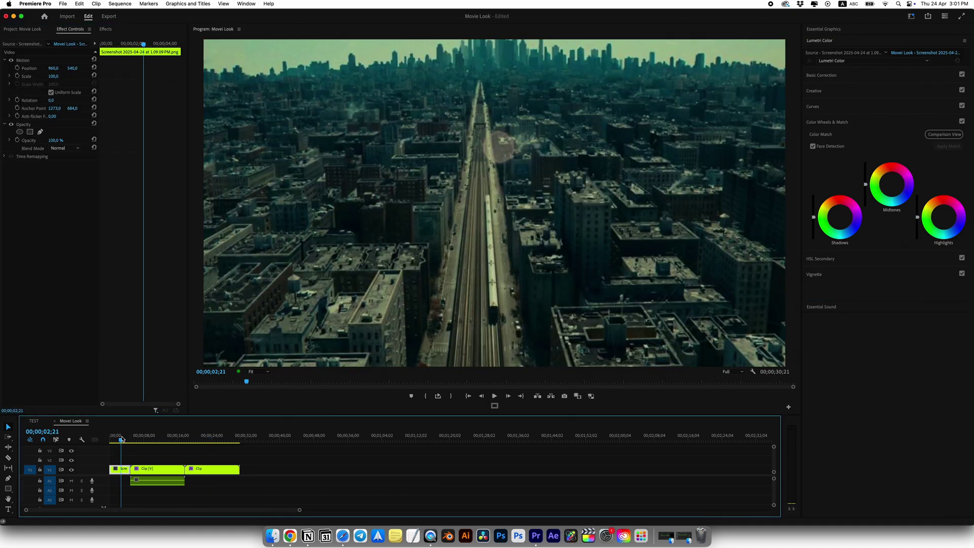
pyautogui.click(203, 439)
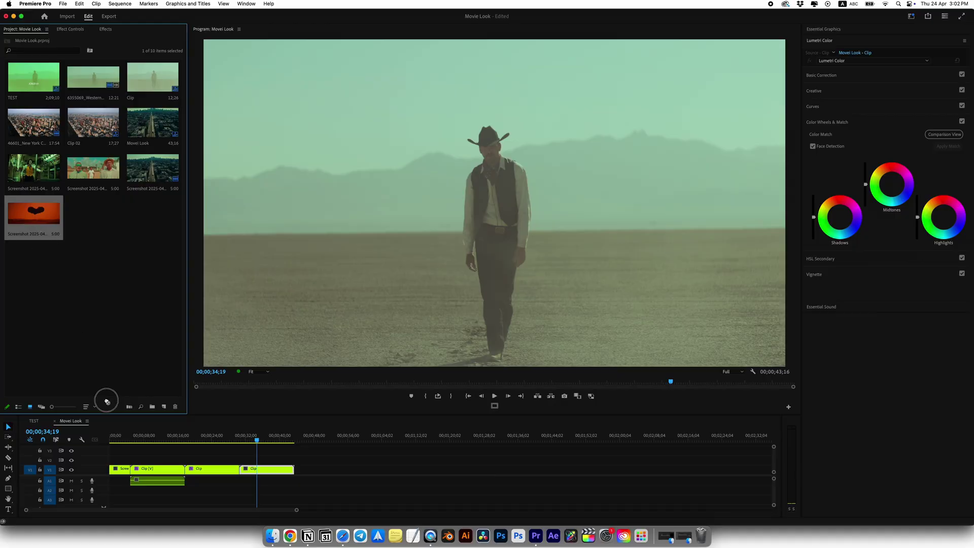
# - Apply the Black & White effect to the new cowboy clip at the end of the sequence
pyautogui.click(120, 468)
pyautogui.click(121, 439)
pyautogui.moveTo(122, 439); pyautogui.dragTo(255, 439)
pyautogui.click(34, 218)
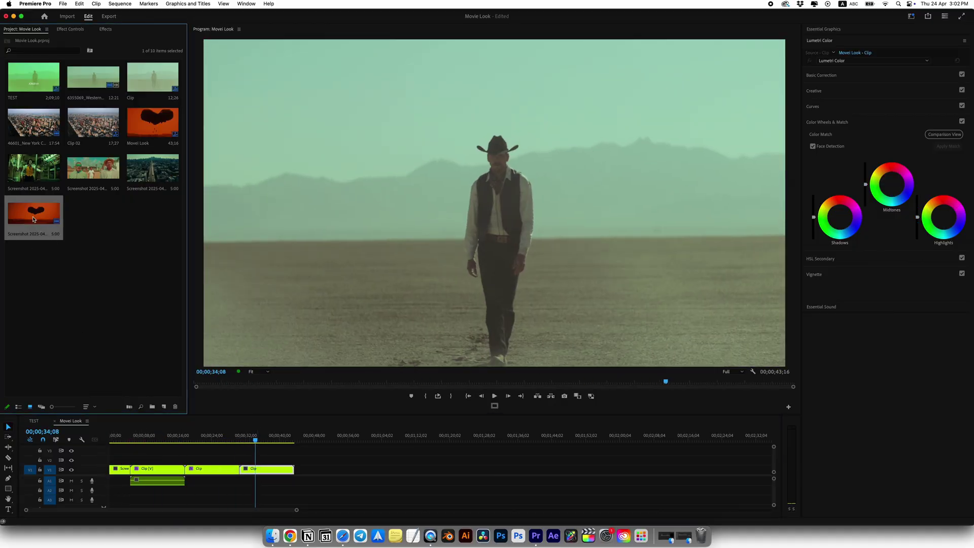
pyautogui.click(119, 437)
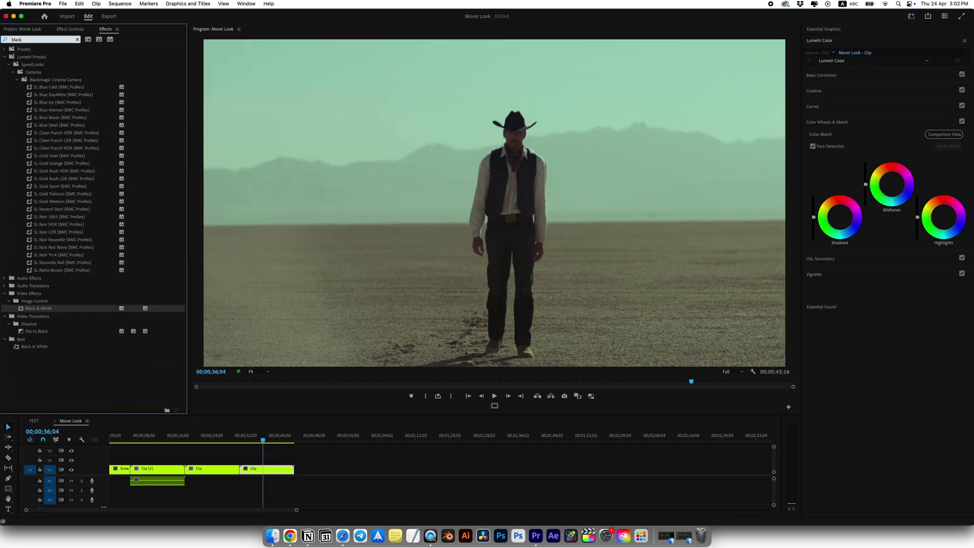
pyautogui.write('wh')
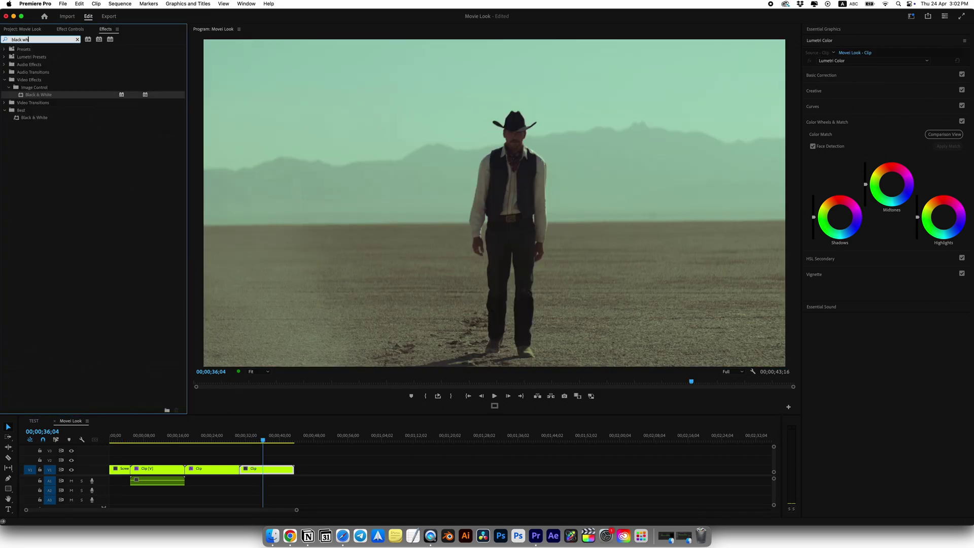
pyautogui.moveTo(38, 94); pyautogui.dragTo(348, 195)
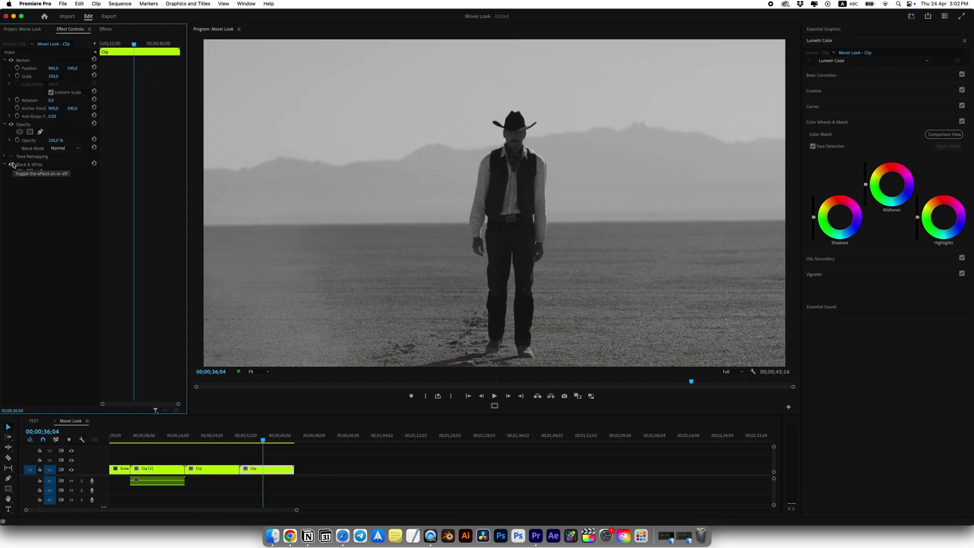
# - Show the orange desert reference beside the clip in Color Wheels & Match Comparison View
pyautogui.click(264, 470)
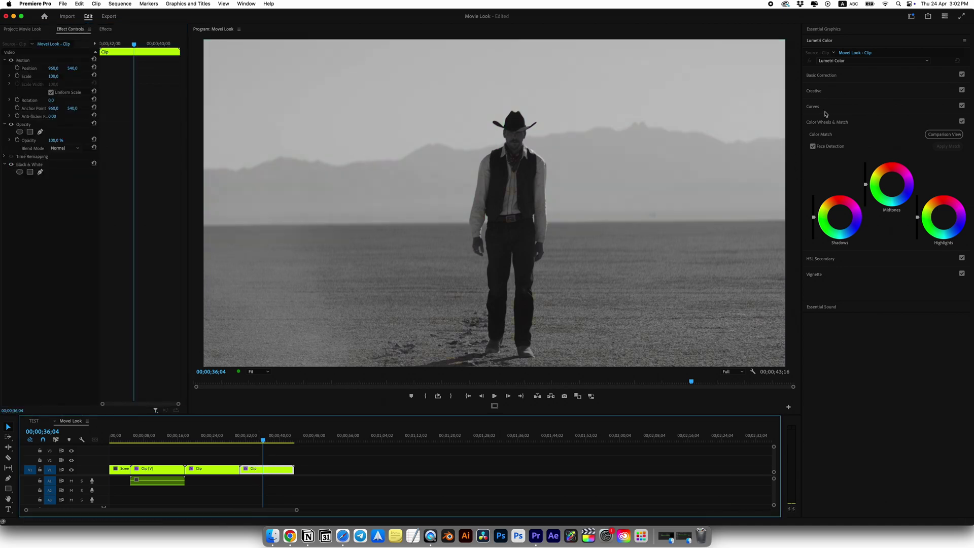
pyautogui.click(814, 126)
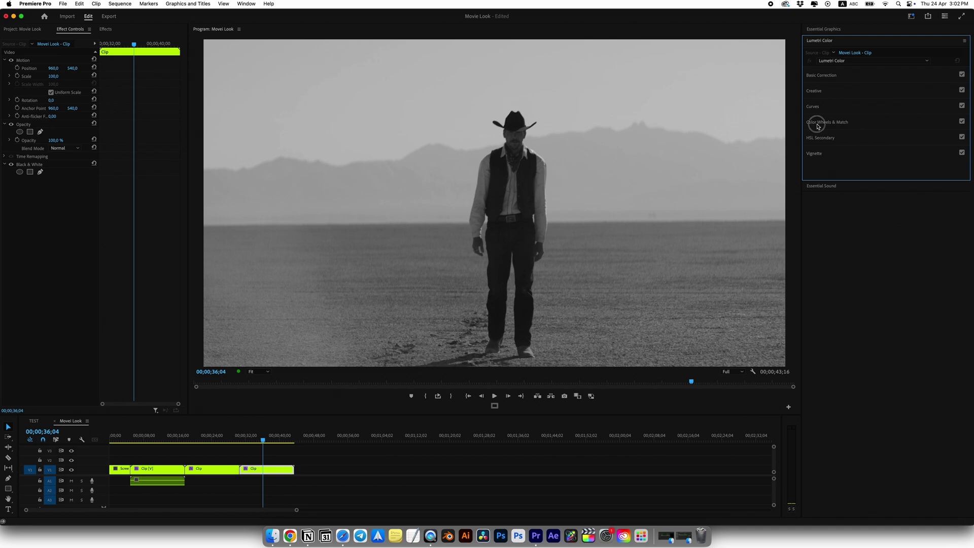
pyautogui.click(946, 135)
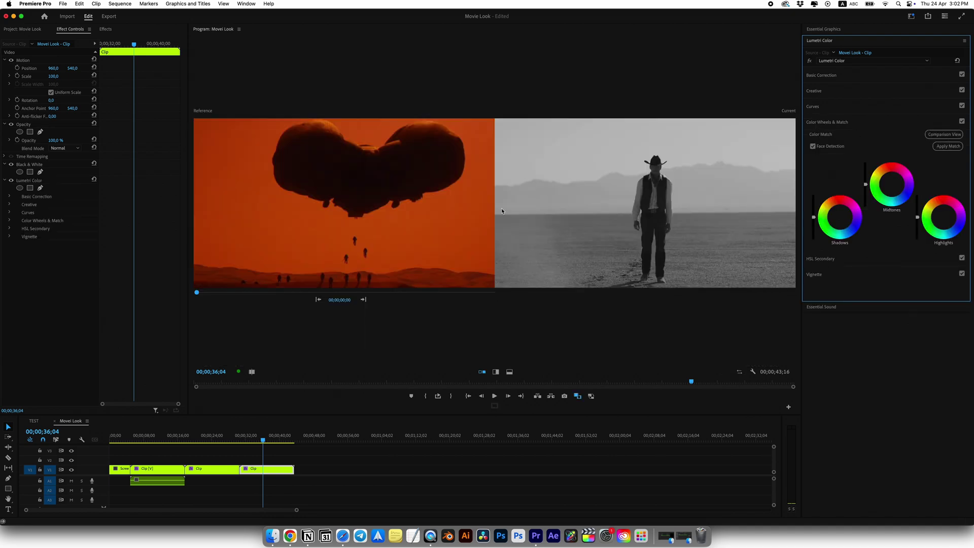
# - Apply Match, then set Temperature 63.1, Saturation 153.2, Contrast −61.7 and Whites −12.8
pyautogui.click(948, 146)
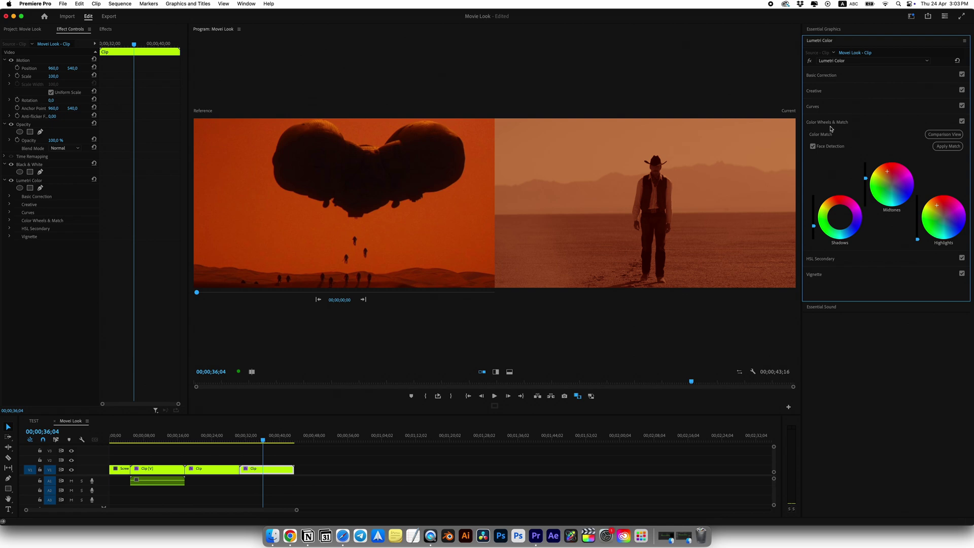
pyautogui.click(829, 124)
pyautogui.click(821, 75)
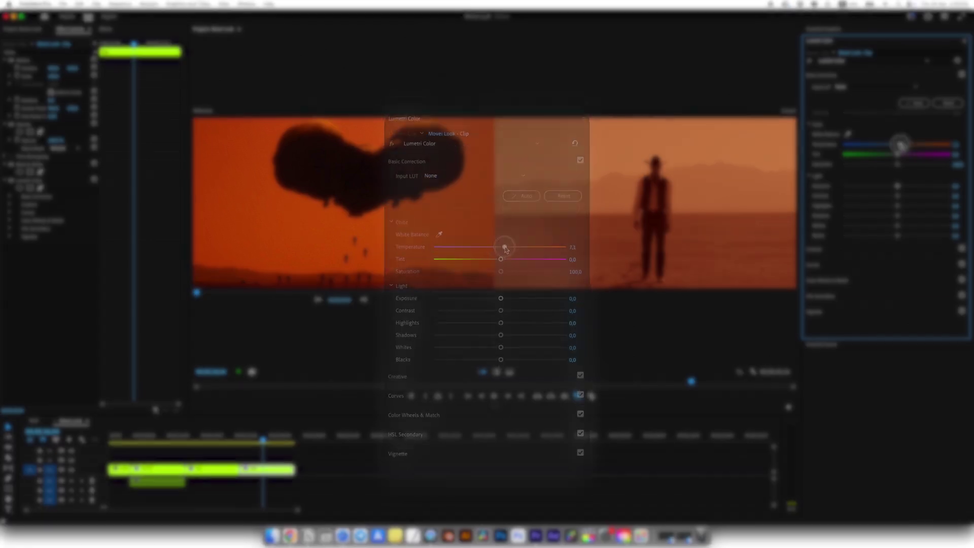
pyautogui.moveTo(897, 146); pyautogui.dragTo(931, 147)
pyautogui.moveTo(896, 167); pyautogui.dragTo(926, 167)
pyautogui.moveTo(897, 196); pyautogui.dragTo(861, 196)
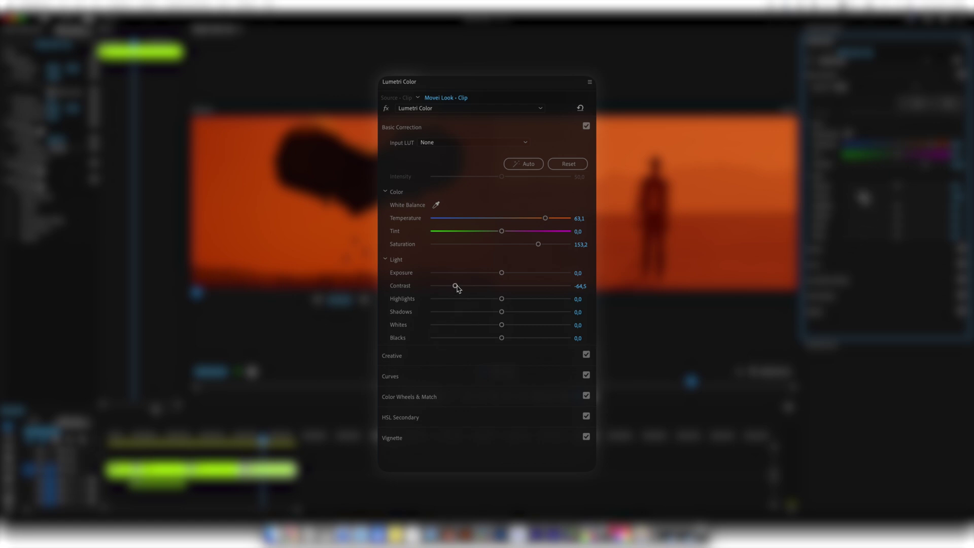
pyautogui.moveTo(861, 196); pyautogui.dragTo(863, 196)
pyautogui.moveTo(501, 325)
pyautogui.mouseDown()
pyautogui.moveTo(472, 322)
pyautogui.moveTo(491, 329)
pyautogui.mouseUp()
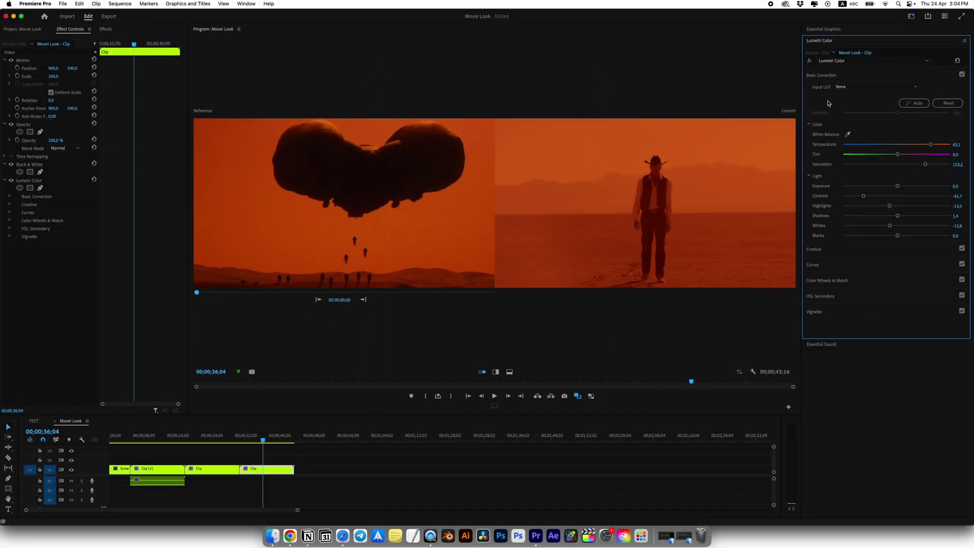
# - Bend the RGB curve into a gentle S-shape and search the effects for 'noise'
pyautogui.click(819, 76)
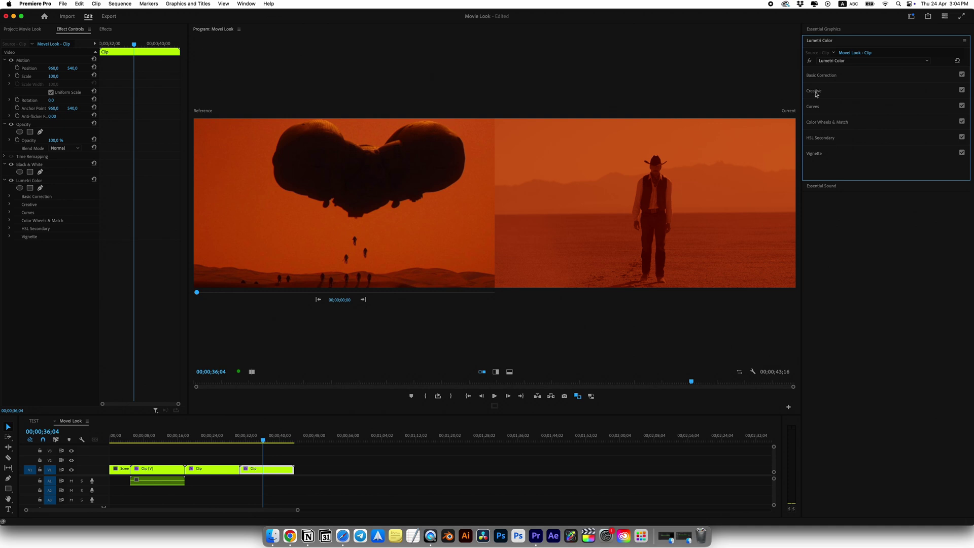
pyautogui.click(816, 107)
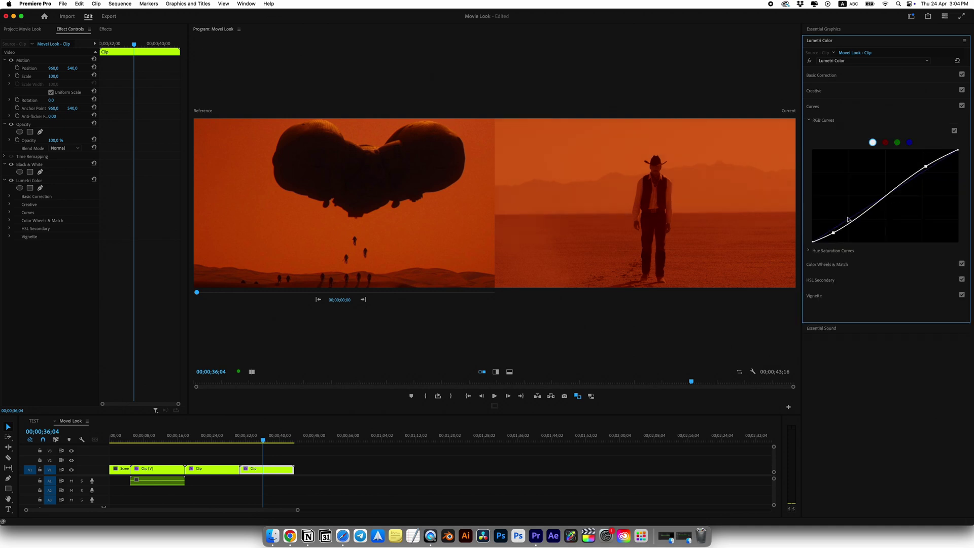
pyautogui.moveTo(834, 233); pyautogui.dragTo(834, 232)
pyautogui.moveTo(927, 167); pyautogui.dragTo(927, 168)
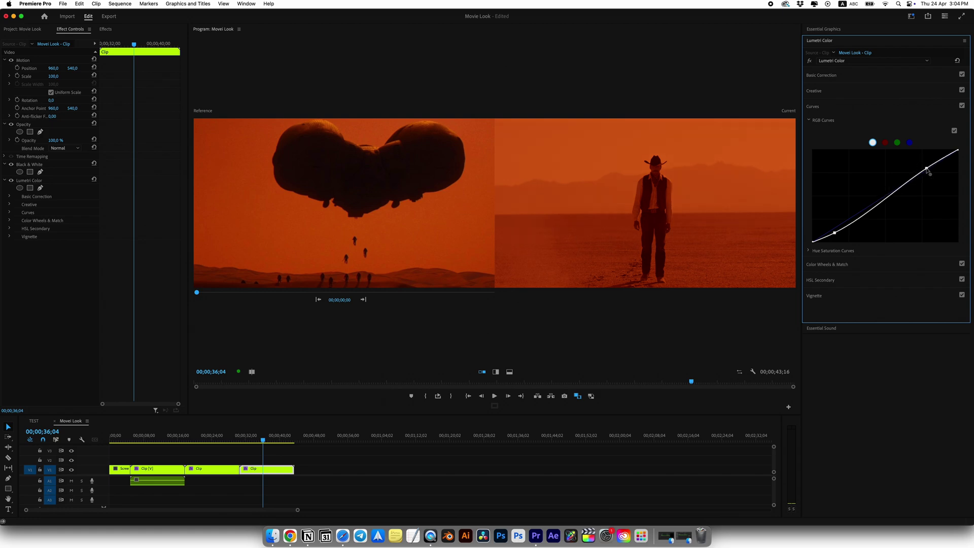
pyautogui.hotkey('shift', '7')
pyautogui.write('noise')
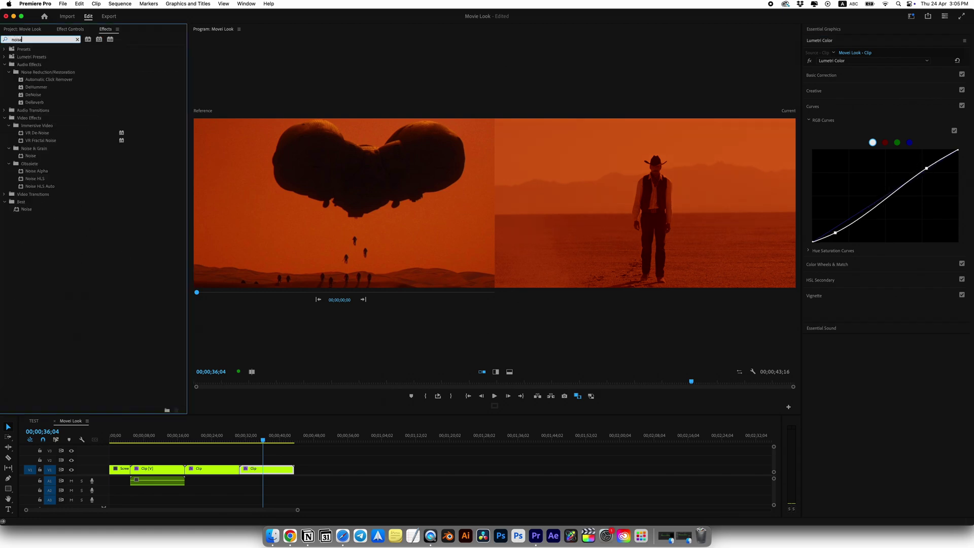
# - Add the Noise effect at 10% with Use Color Noise turned off
pyautogui.doubleClick(26, 210)
pyautogui.click(70, 30)
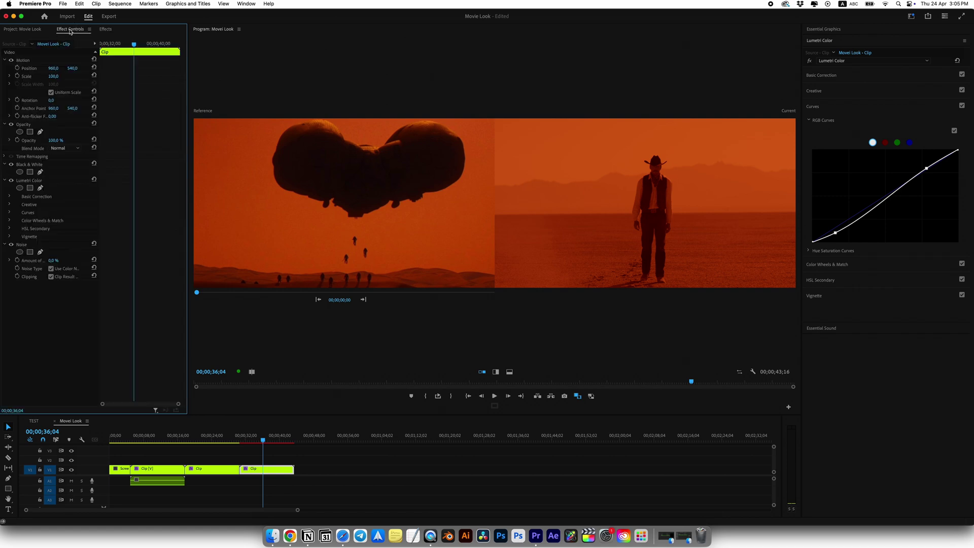
pyautogui.click(52, 269)
pyautogui.click(53, 260)
pyautogui.press('Return')
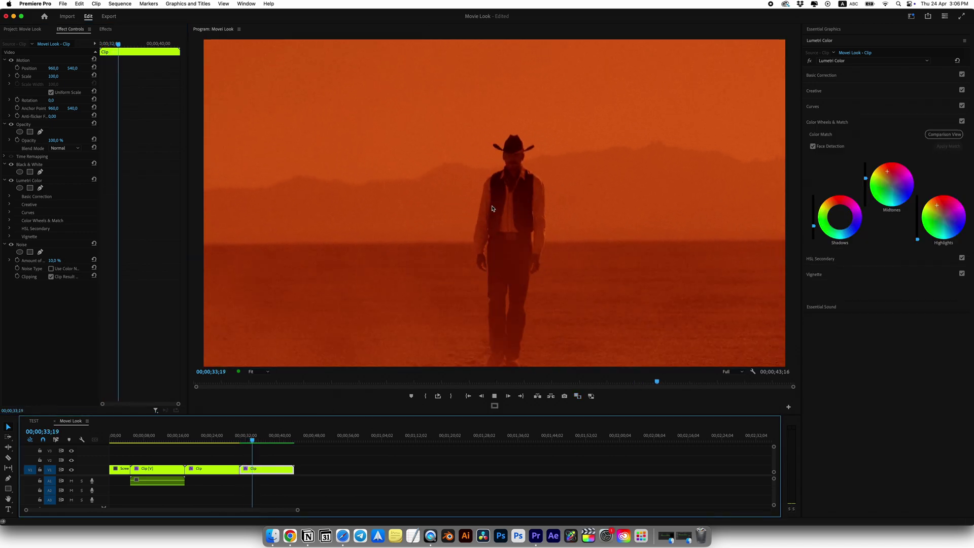
# - Review the grainy graded clip, then append a fourth cowboy clip to the end of V1
pyautogui.press('space')
pyautogui.moveTo(146, 438); pyautogui.dragTo(276, 440)
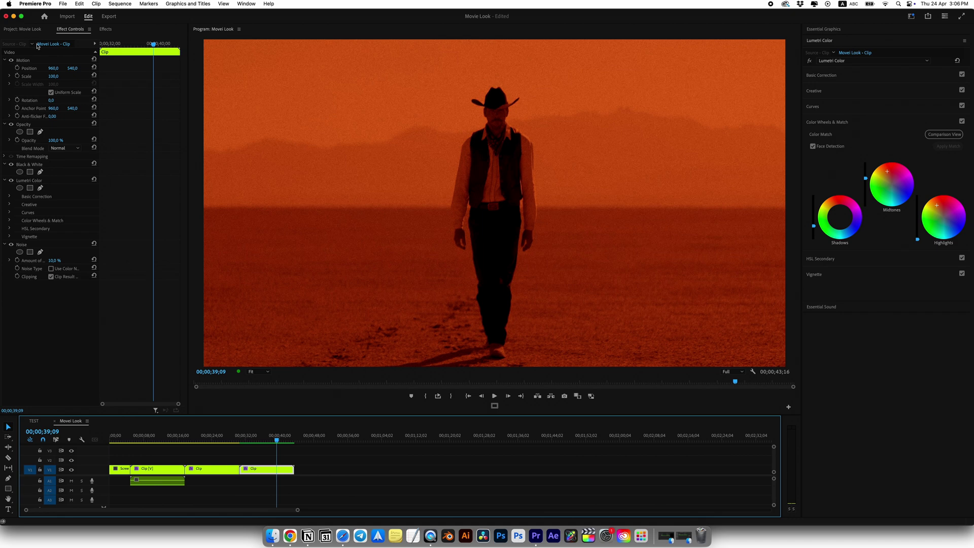
pyautogui.hotkey('shift', '1')
pyautogui.moveTo(34, 213); pyautogui.dragTo(317, 468)
pyautogui.press('l')
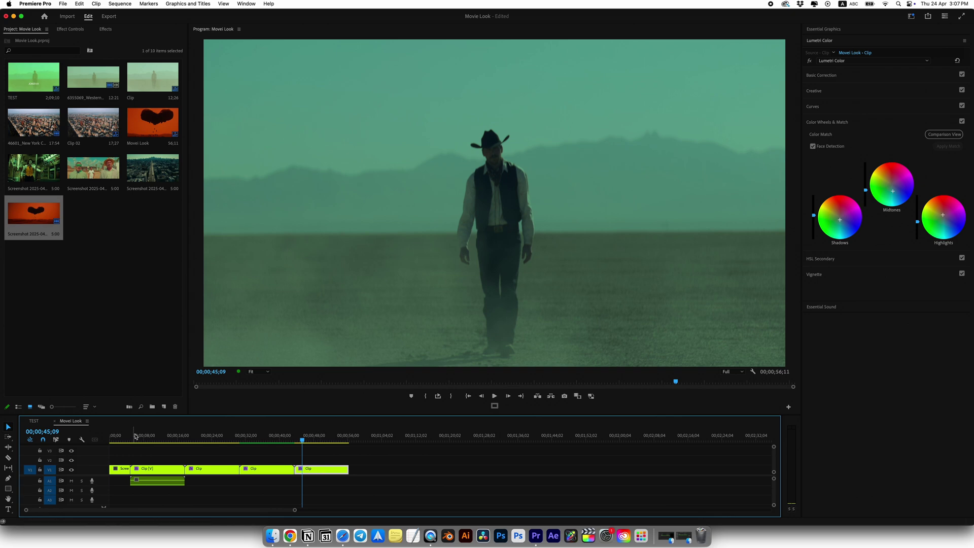
# - Delete the inherited Lumetri Color grade from the newly added cowboy clip
pyautogui.click(84, 172)
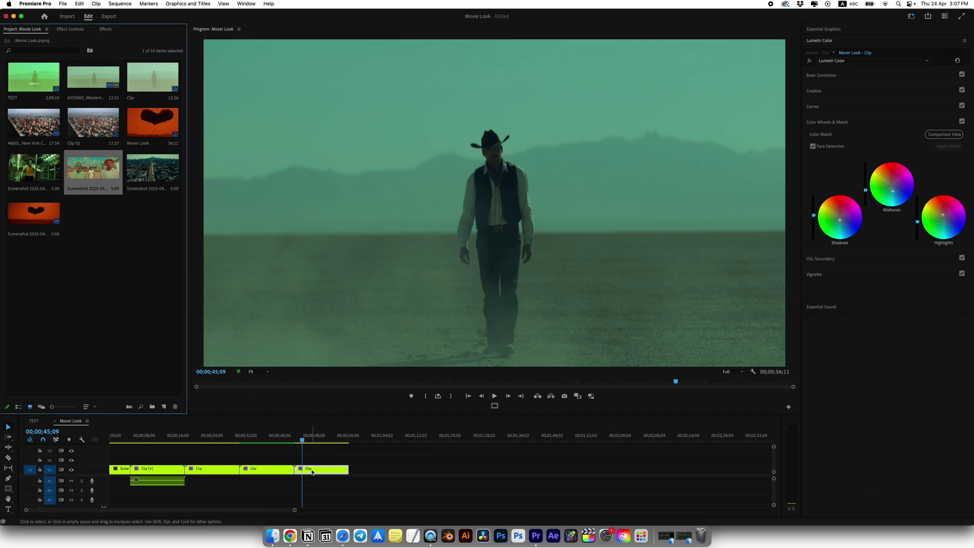
pyautogui.click(313, 472)
pyautogui.click(70, 29)
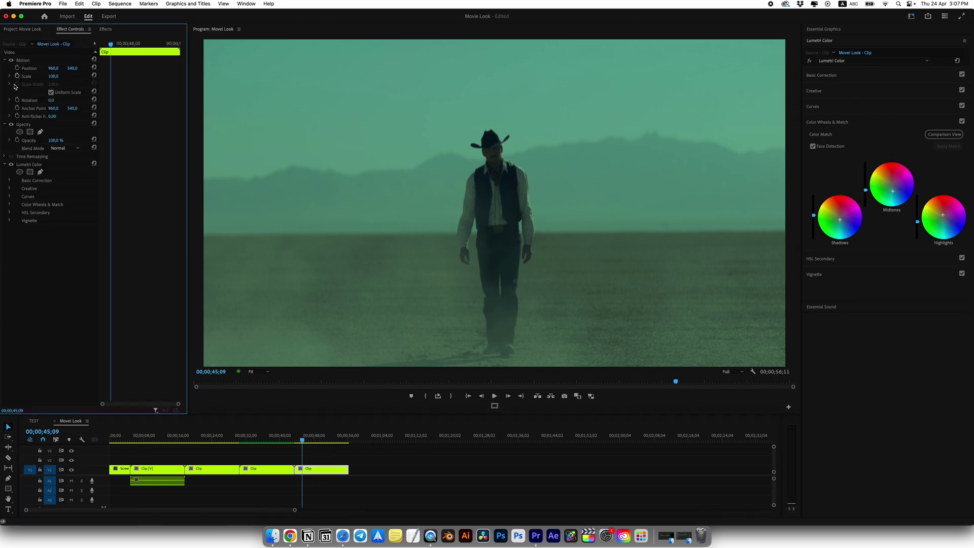
pyautogui.click(24, 165)
pyautogui.press('Delete')
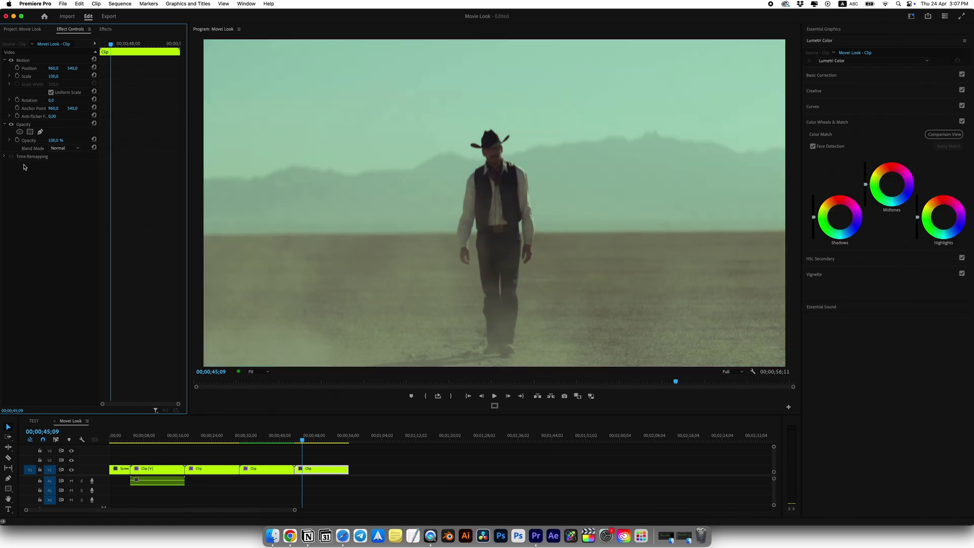
# - Place the pastel Asteroid City still, go to 00;00;48;10 and enable Comparison View
pyautogui.click(42, 31)
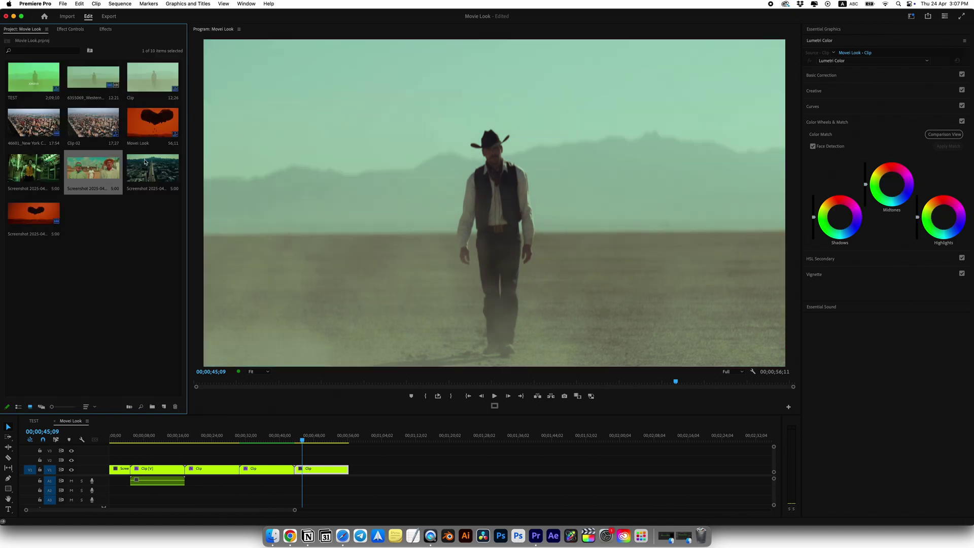
pyautogui.moveTo(94, 169)
pyautogui.mouseDown()
pyautogui.moveTo(114, 459)
pyautogui.moveTo(107, 469)
pyautogui.moveTo(261, 449)
pyautogui.mouseUp()
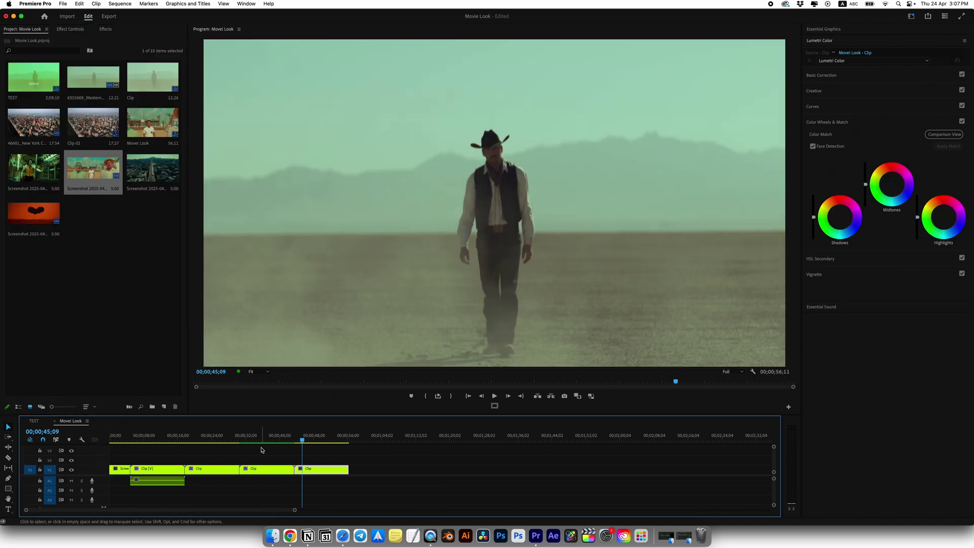
pyautogui.click(315, 442)
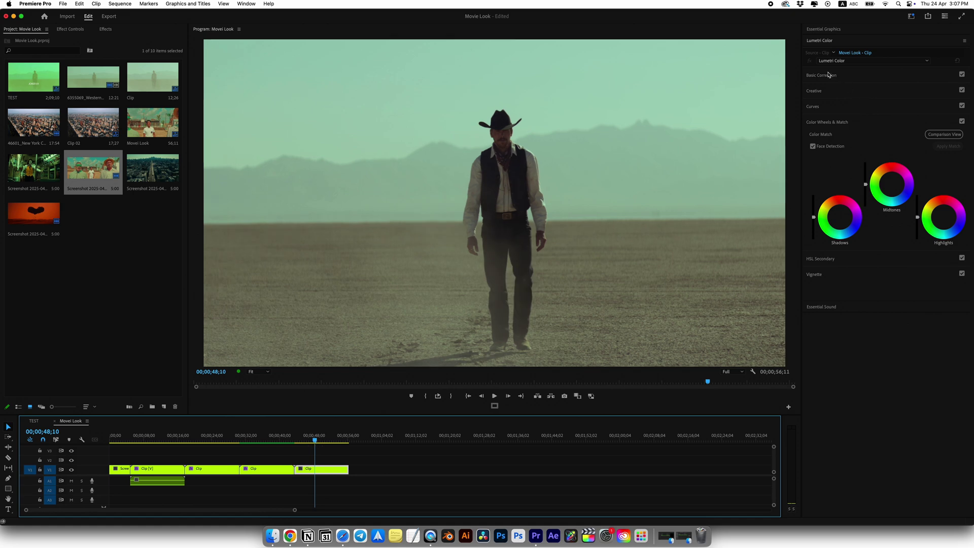
pyautogui.click(811, 123)
pyautogui.click(811, 123)
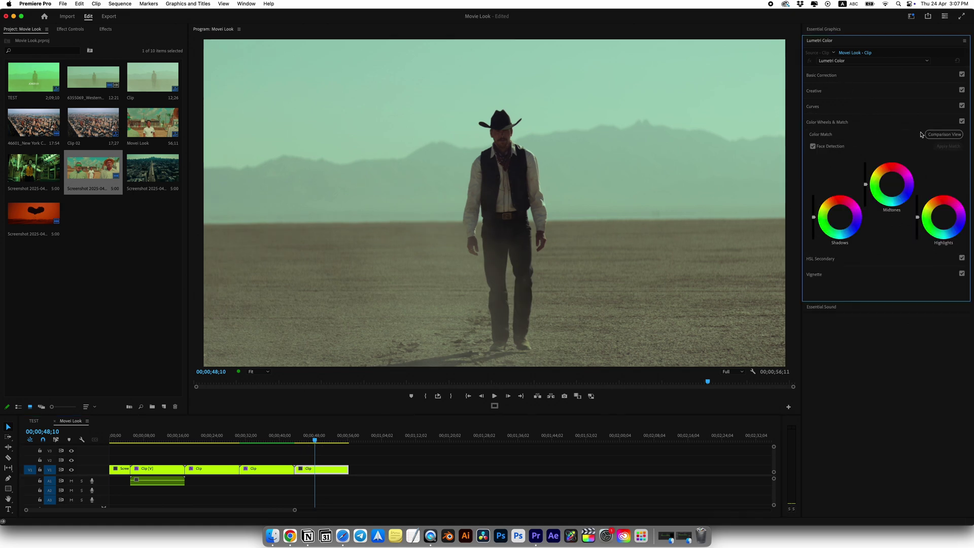
pyautogui.click(939, 134)
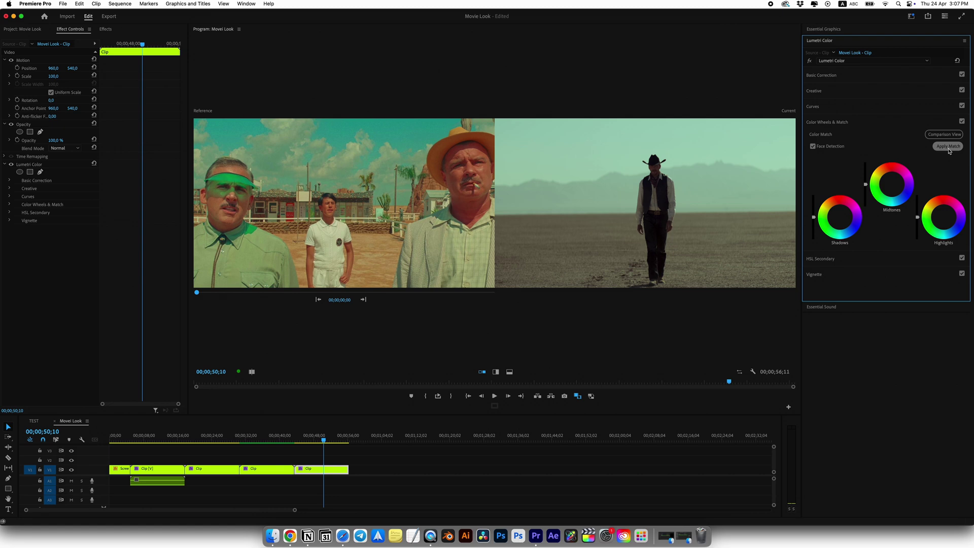
# - Apply Match, then set Saturation 237, Highlights −56.7 and Whites −19.1
pyautogui.click(947, 147)
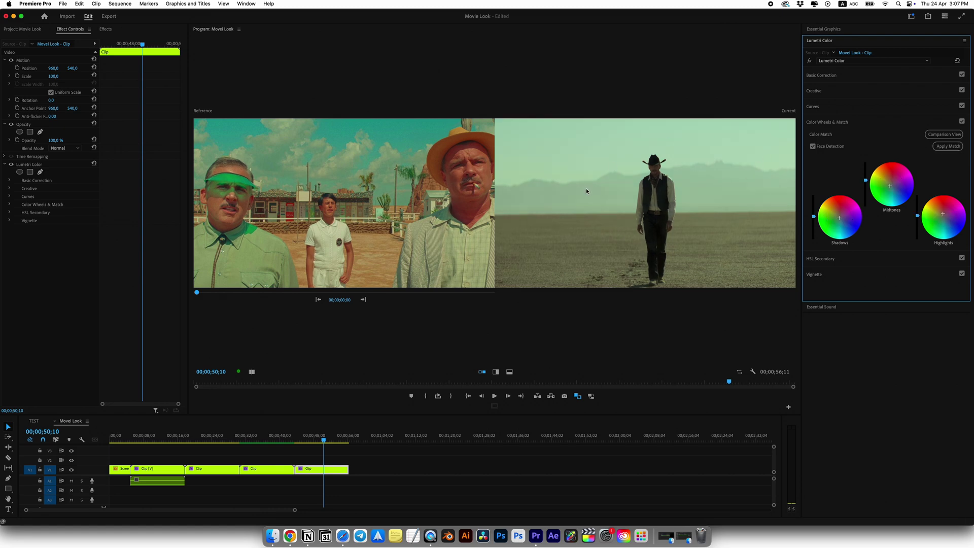
pyautogui.moveTo(319, 437)
pyautogui.mouseDown()
pyautogui.moveTo(305, 438)
pyautogui.moveTo(316, 440)
pyautogui.mouseUp()
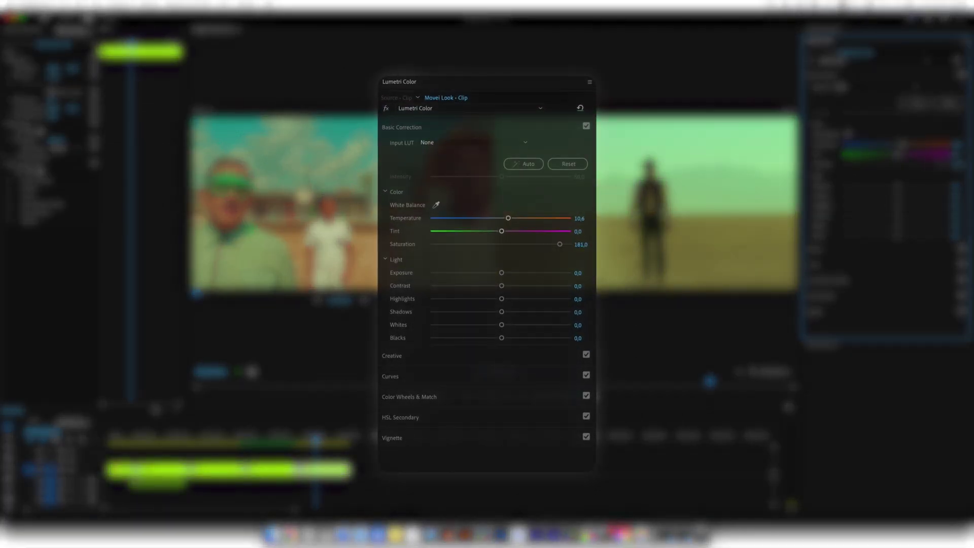
pyautogui.moveTo(961, 166); pyautogui.dragTo(933, 167)
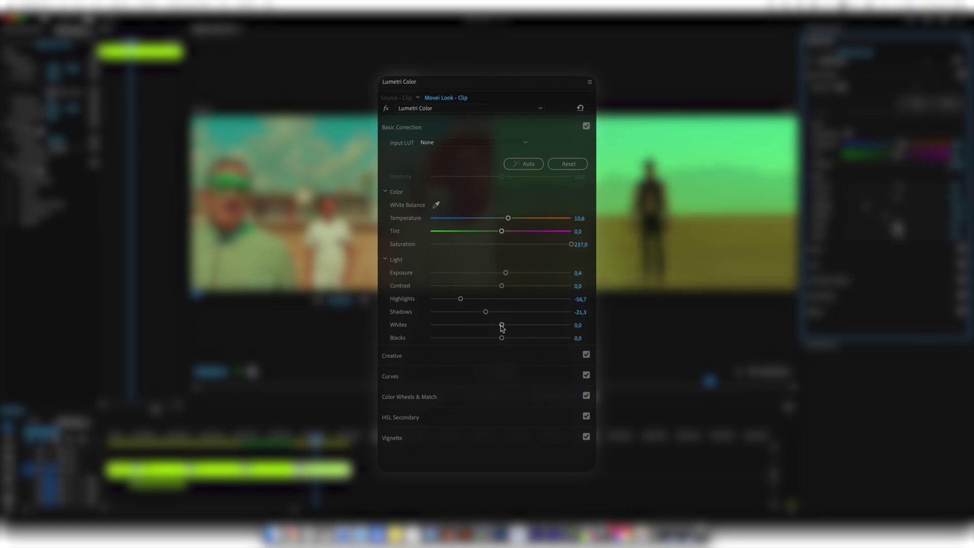
pyautogui.moveTo(501, 324); pyautogui.dragTo(487, 325)
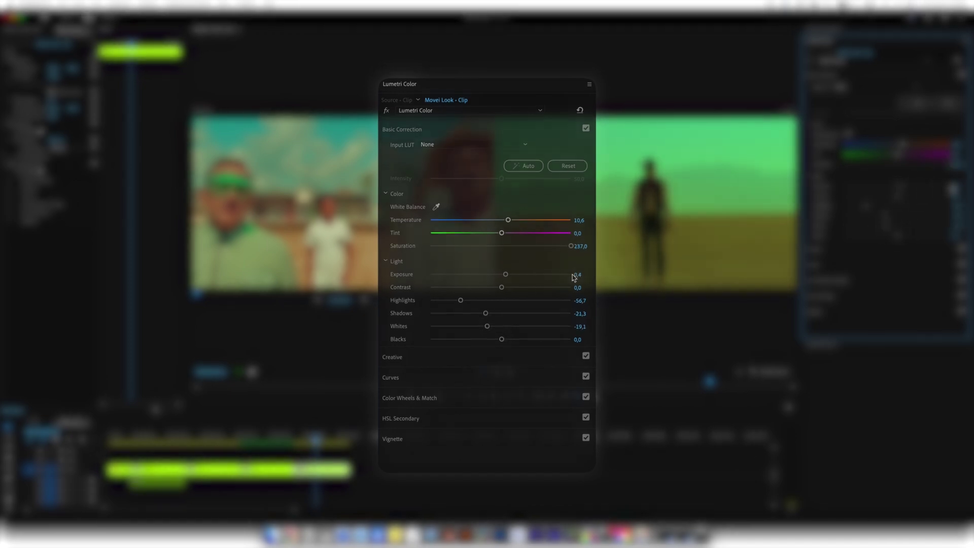
pyautogui.click(821, 93)
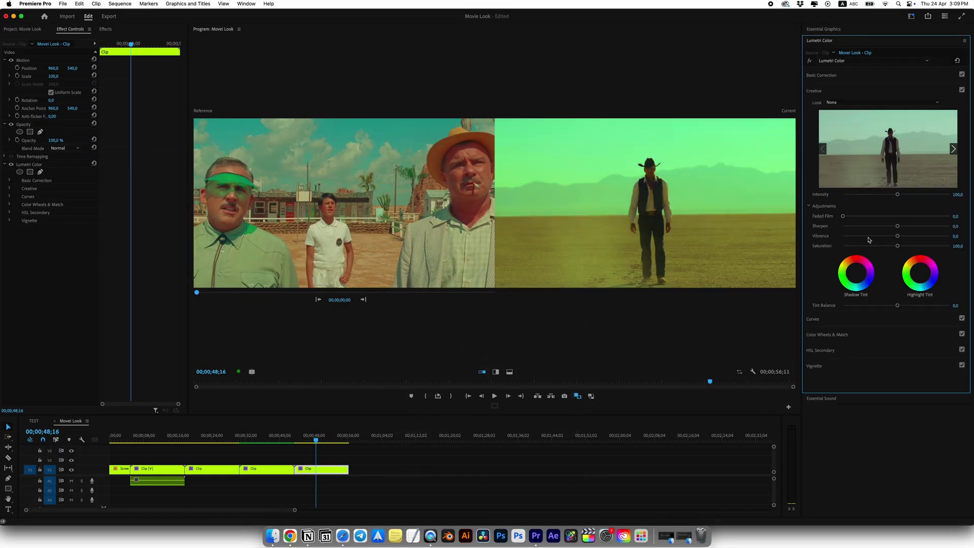
# - Raise Vibrance to 34.8, set Tint Balance to −22.7 and reshape the RGB curve's darkest point
pyautogui.moveTo(897, 237)
pyautogui.mouseDown()
pyautogui.moveTo(915, 237)
pyautogui.moveTo(895, 237)
pyautogui.moveTo(907, 237)
pyautogui.mouseUp()
pyautogui.moveTo(898, 306)
pyautogui.mouseDown()
pyautogui.moveTo(939, 305)
pyautogui.moveTo(884, 306)
pyautogui.mouseUp()
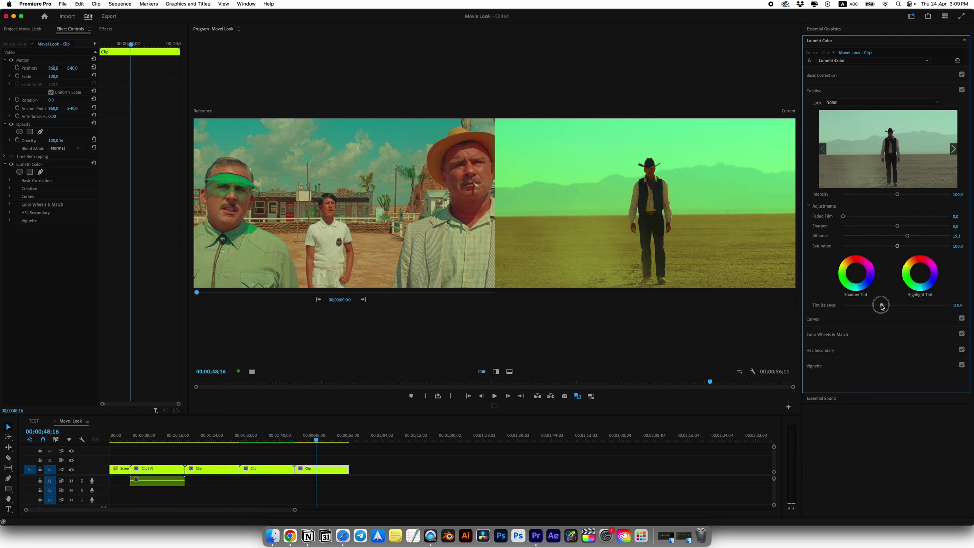
pyautogui.click(814, 91)
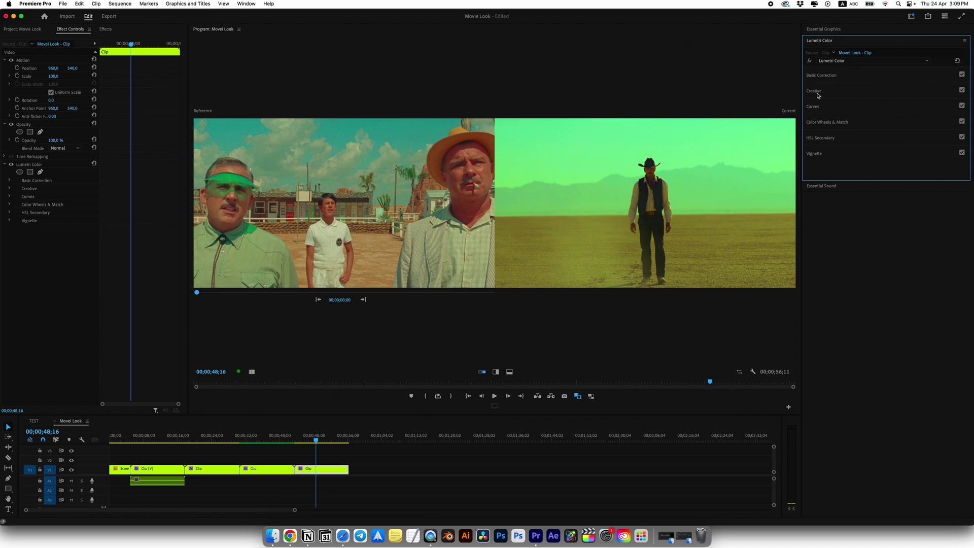
pyautogui.click(817, 78)
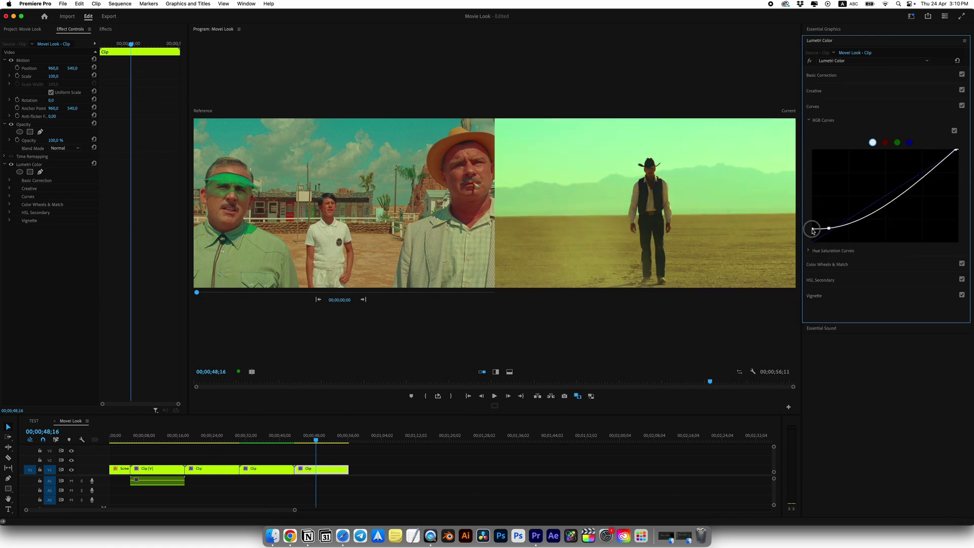
pyautogui.moveTo(809, 226); pyautogui.dragTo(812, 235)
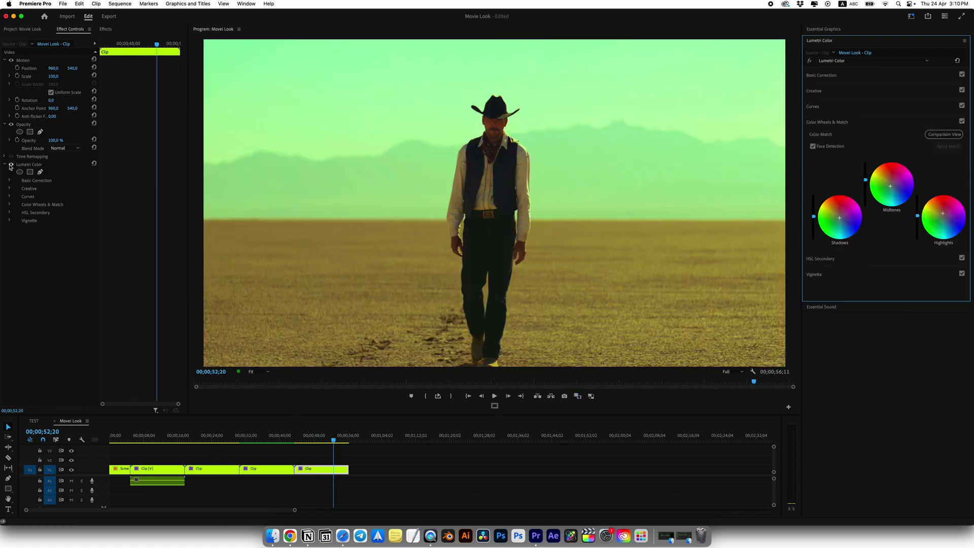
pyautogui.click(11, 165)
pyautogui.click(11, 165)
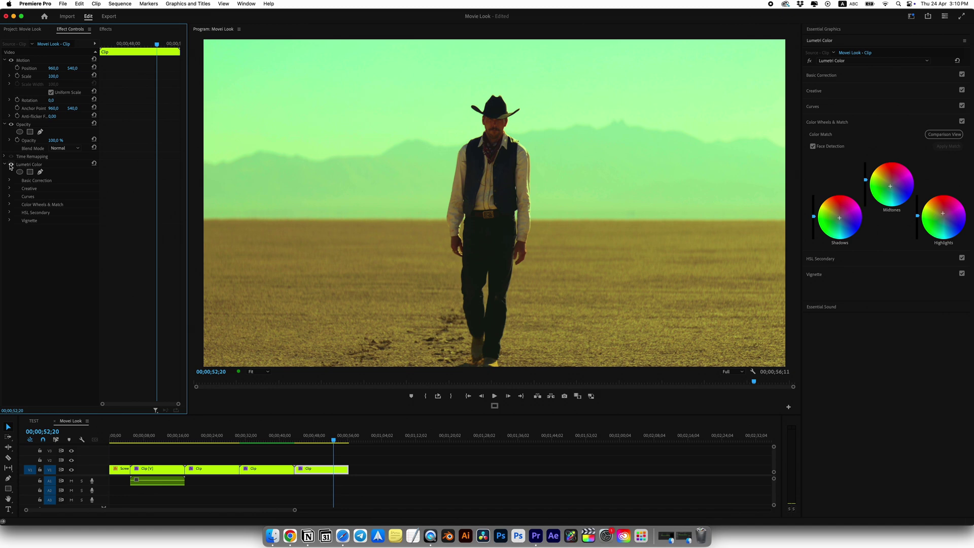
pyautogui.click(121, 435)
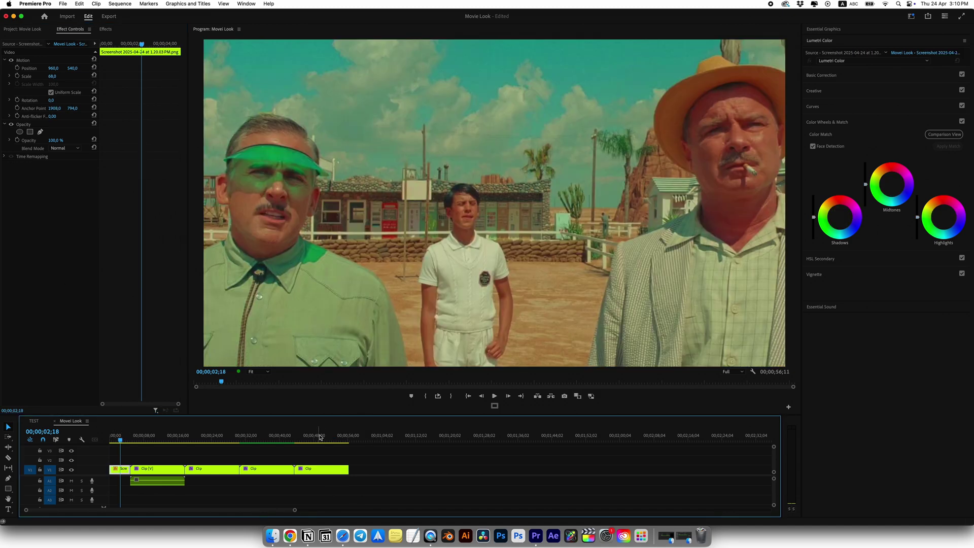
pyautogui.moveTo(320, 437)
pyautogui.mouseDown()
pyautogui.moveTo(349, 436)
pyautogui.moveTo(277, 440)
pyautogui.moveTo(326, 440)
pyautogui.mouseUp()
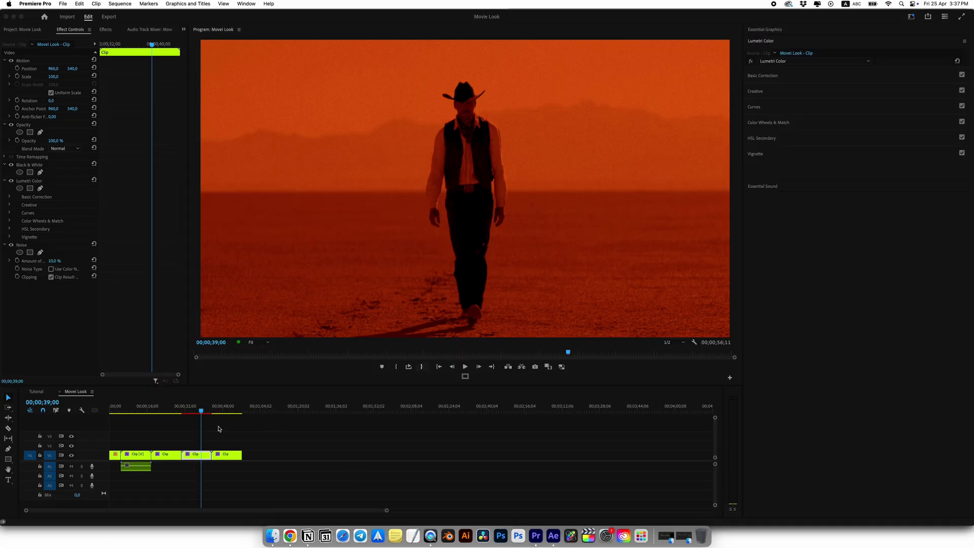
# - Export the current Lumetri grade as the .cube file 'Dune LUT' on the Desktop
pyautogui.moveTo(189, 412); pyautogui.dragTo(198, 412)
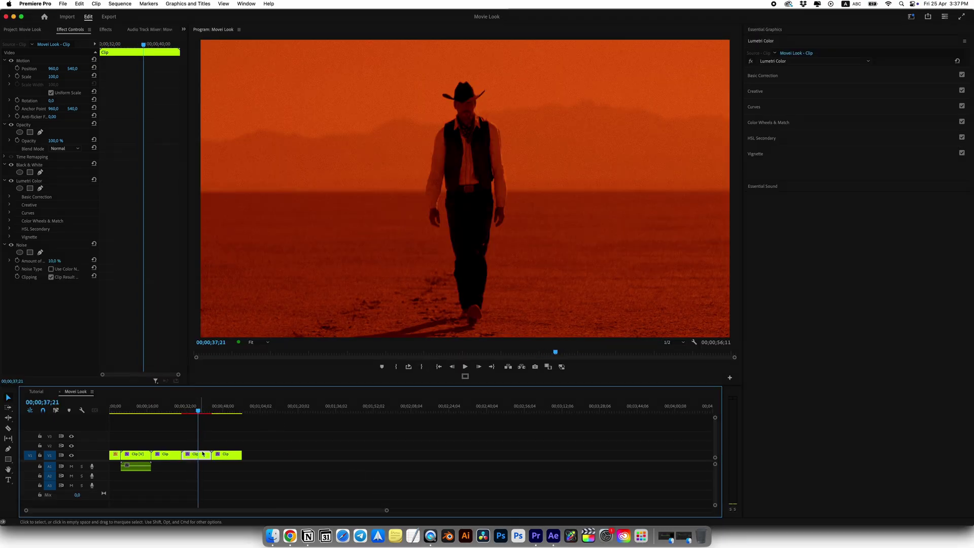
pyautogui.click(755, 39)
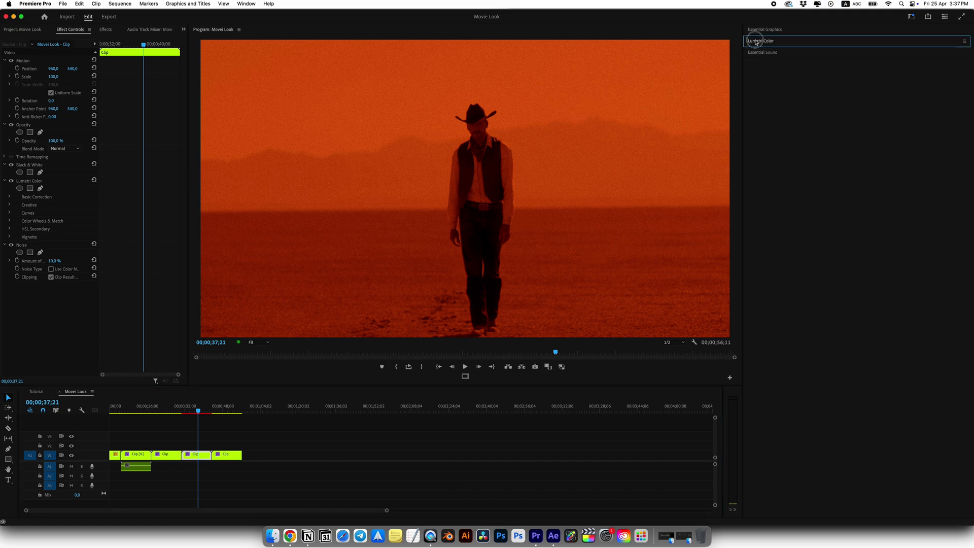
pyautogui.click(964, 42)
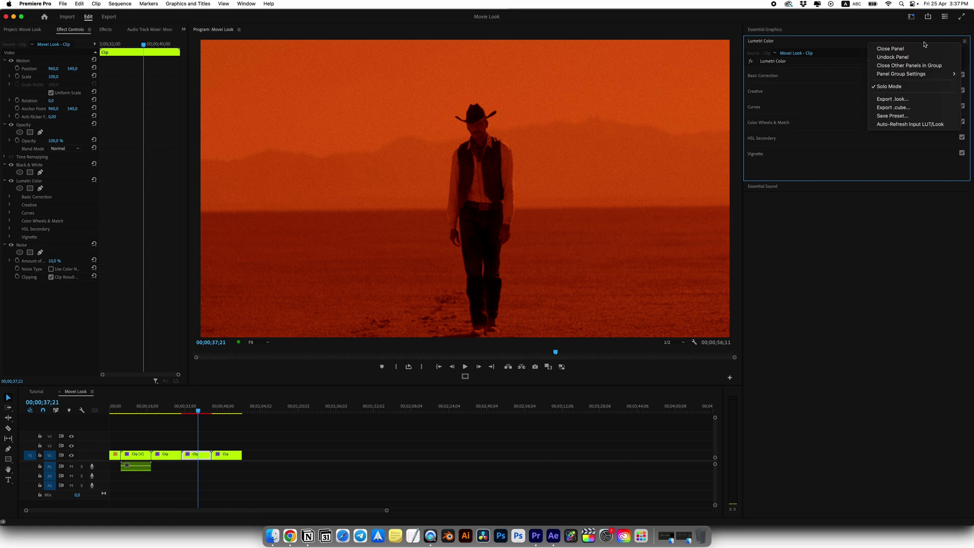
pyautogui.click(902, 107)
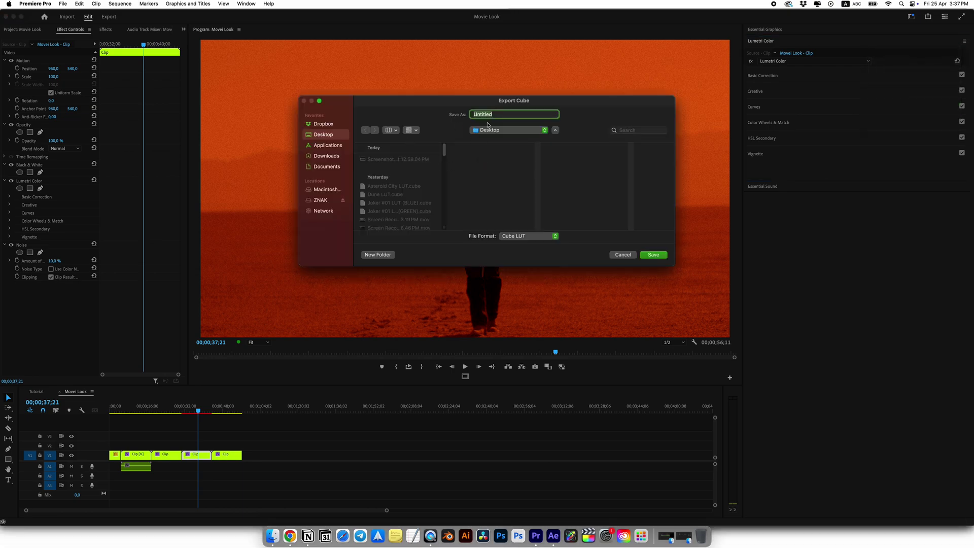
pyautogui.click(393, 195)
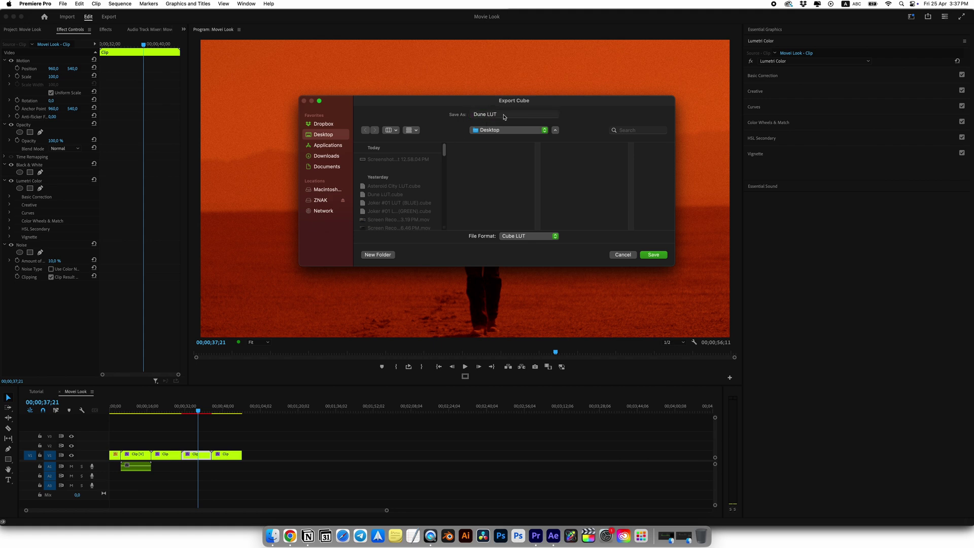
pyautogui.click(506, 116)
pyautogui.click(641, 255)
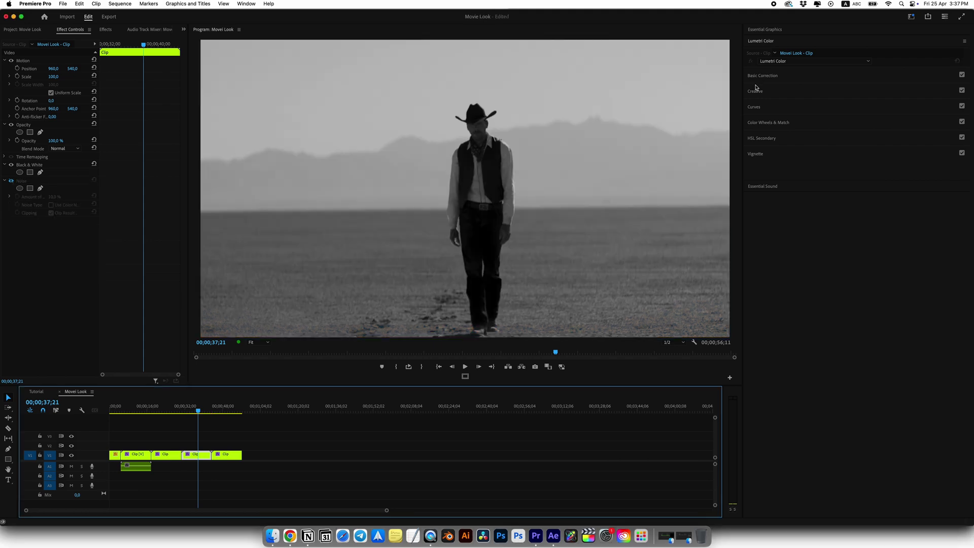
pyautogui.click(755, 92)
# - Load Dune LUT.cube from disk as the Lumetri Creative look
pyautogui.click(795, 104)
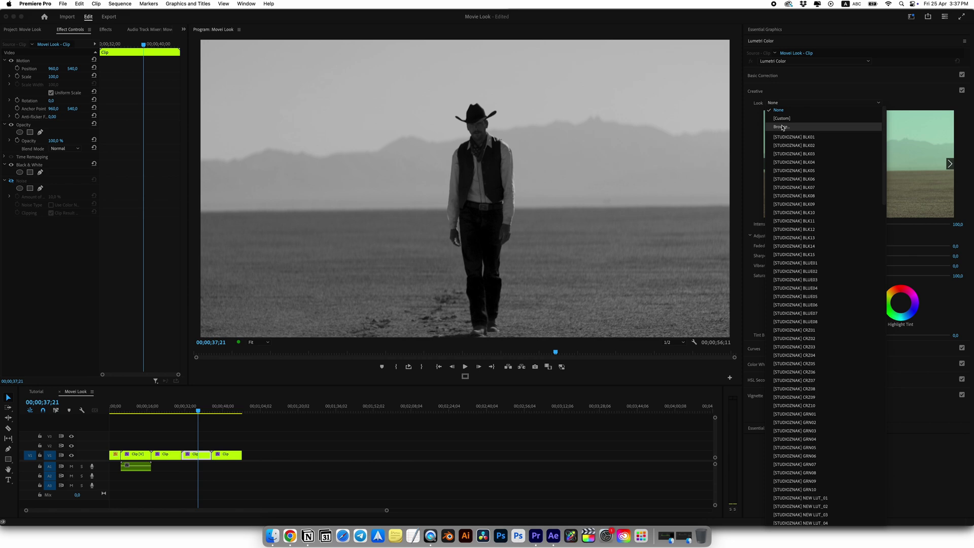
pyautogui.click(781, 127)
pyautogui.doubleClick(424, 194)
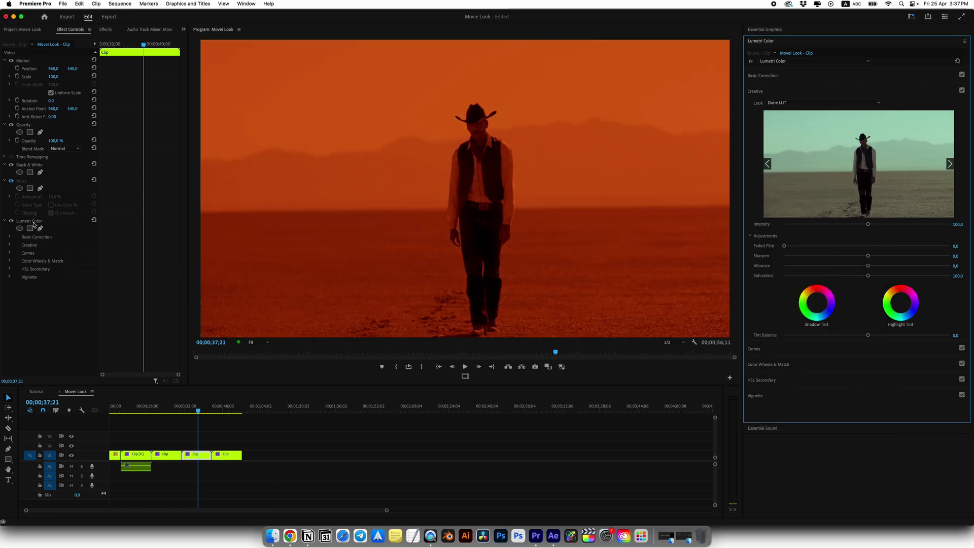
pyautogui.click(763, 90)
pyautogui.click(767, 84)
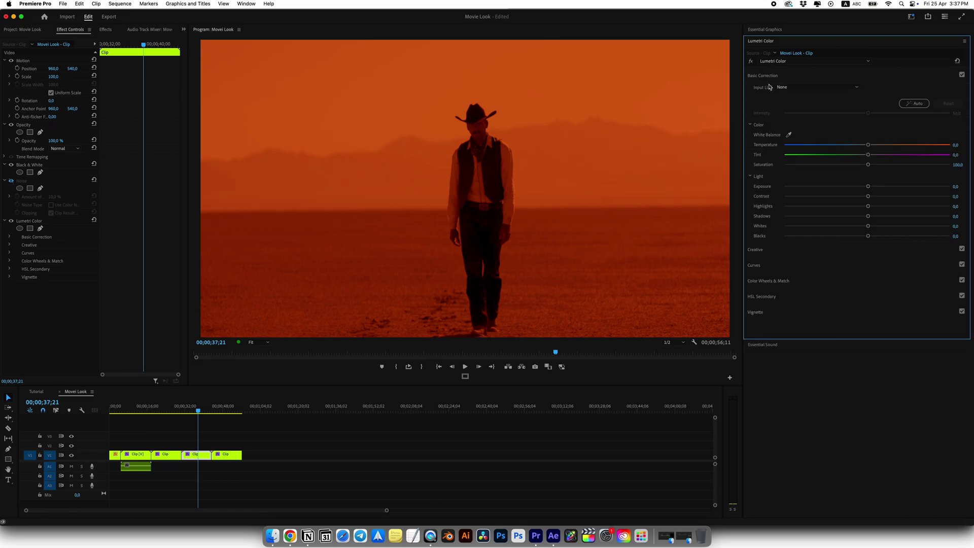